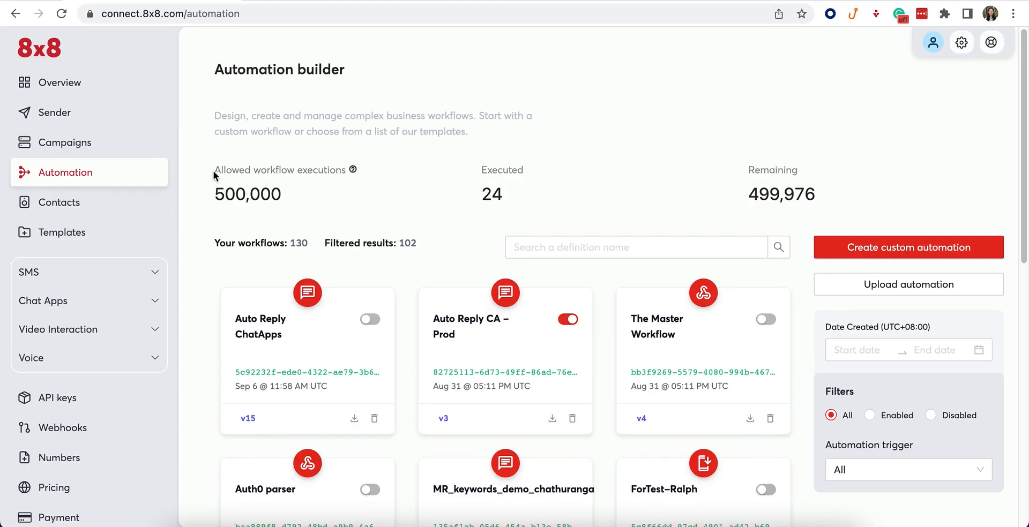
Review the allowed workflow executions and the creation date filter's calendar in the Automation builder.
{"action": "left_click_drag", "start_coordinate": [214, 171], "coordinate": [344, 170]}
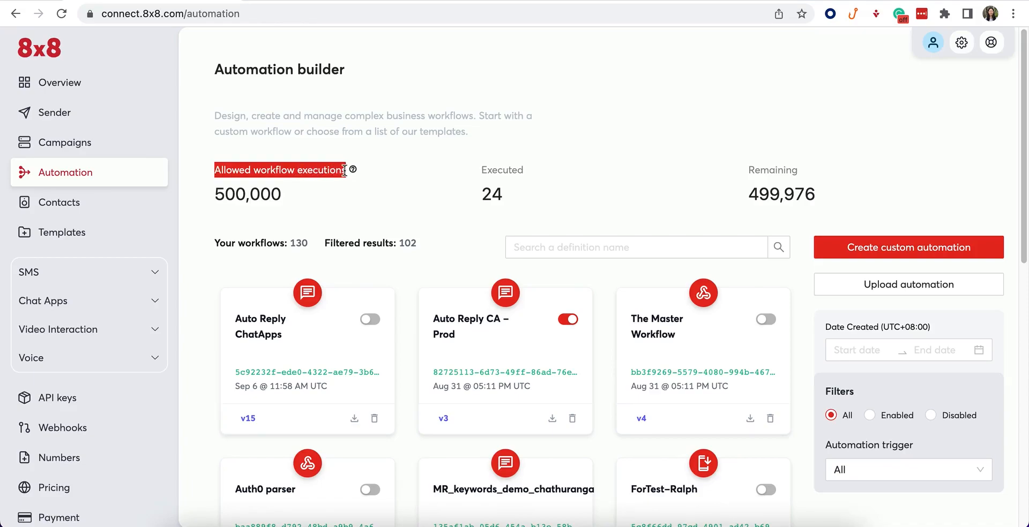
{"action": "left_click", "coordinate": [325, 192]}
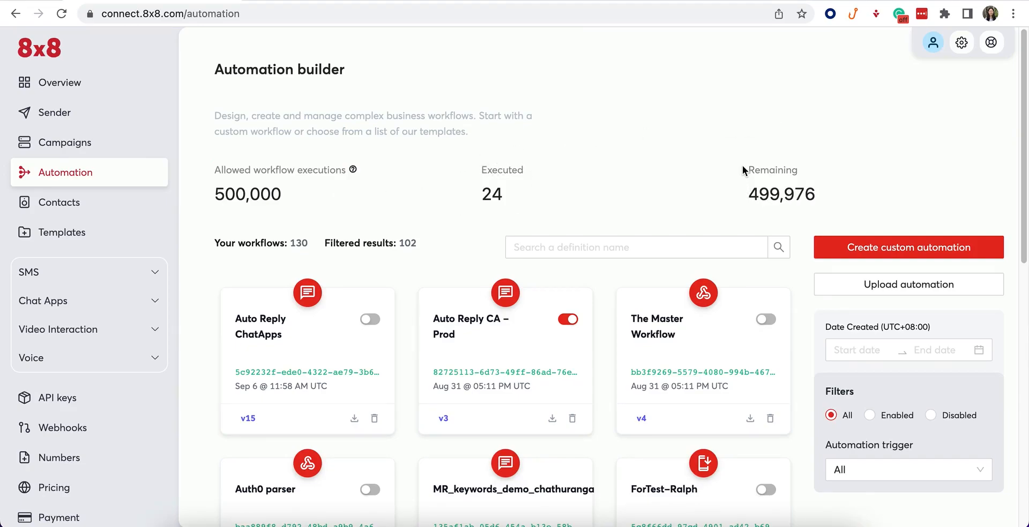
{"action": "scroll", "coordinate": [706, 162], "scroll_direction": "down", "scroll_amount": 1}
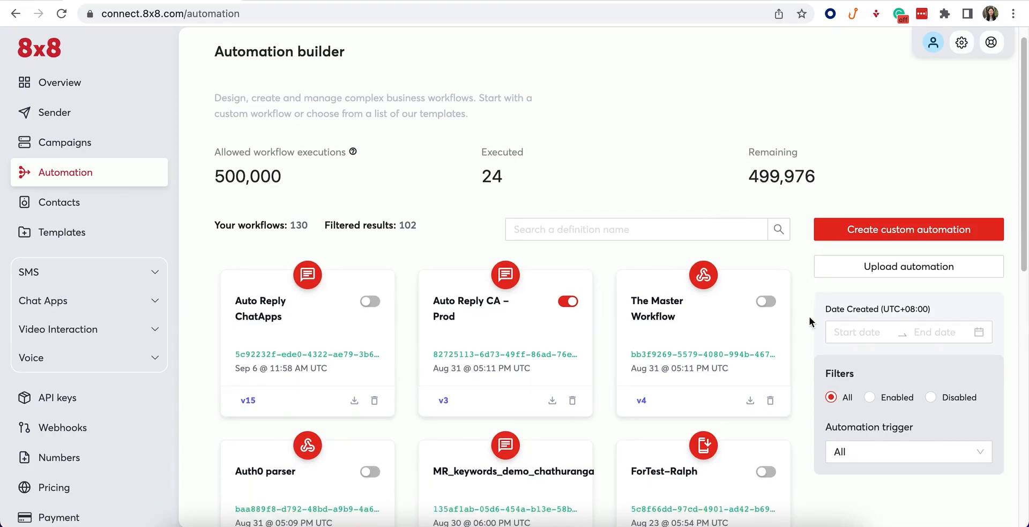
{"action": "left_click", "coordinate": [838, 333]}
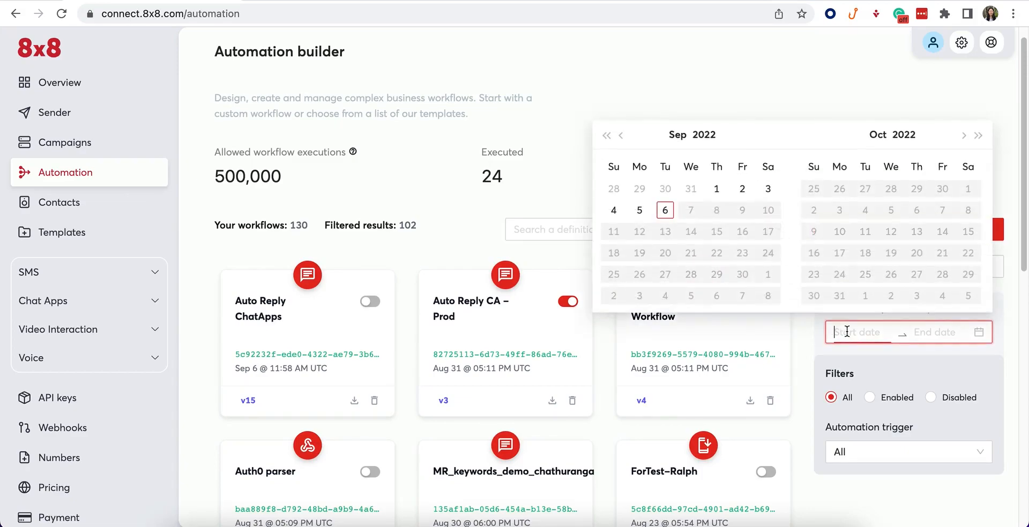
{"action": "left_click", "coordinate": [811, 345]}
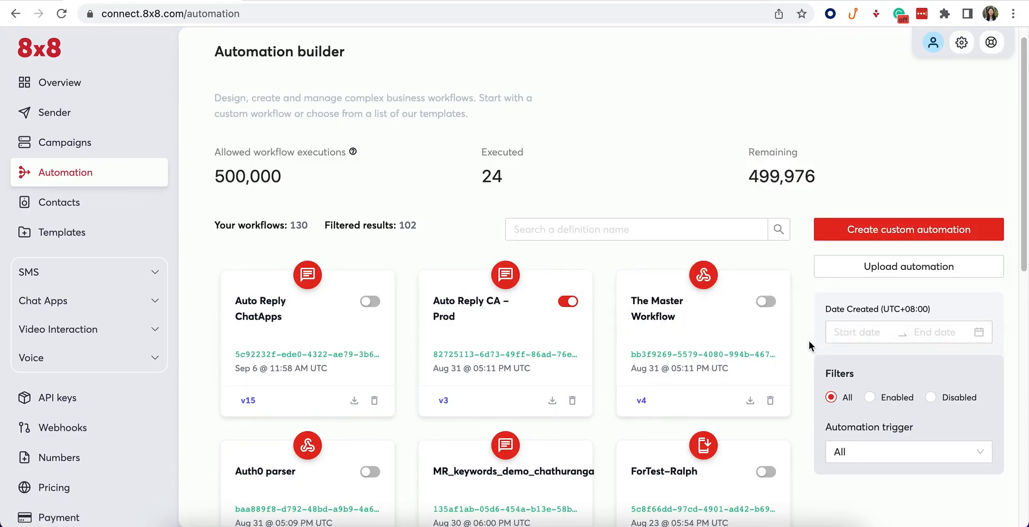
Filter the workflows by Enabled, Disabled and All, and view the available automation trigger filter options.
{"action": "scroll", "coordinate": [811, 345], "scroll_direction": "down", "scroll_amount": 1}
{"action": "scroll", "coordinate": [808, 341], "scroll_direction": "down", "scroll_amount": 1}
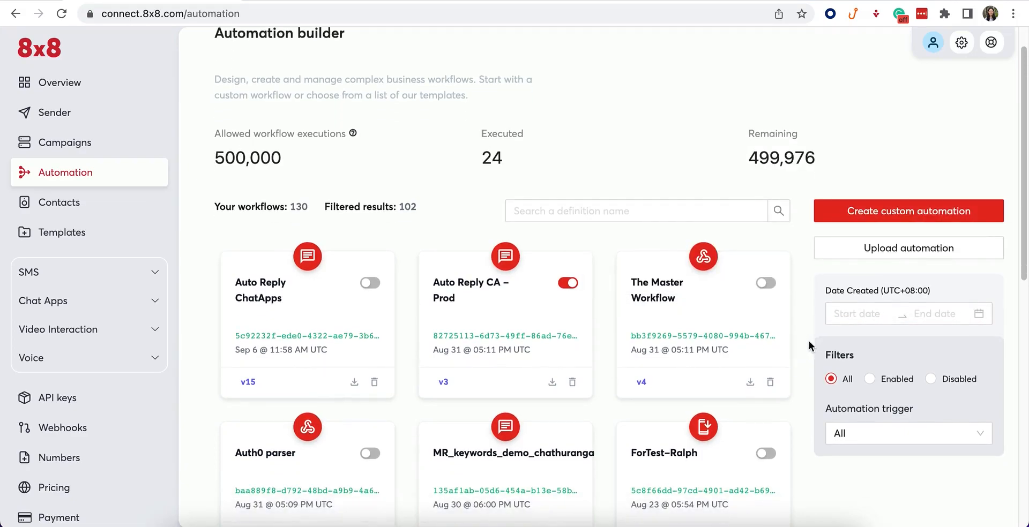
{"action": "left_click", "coordinate": [870, 379]}
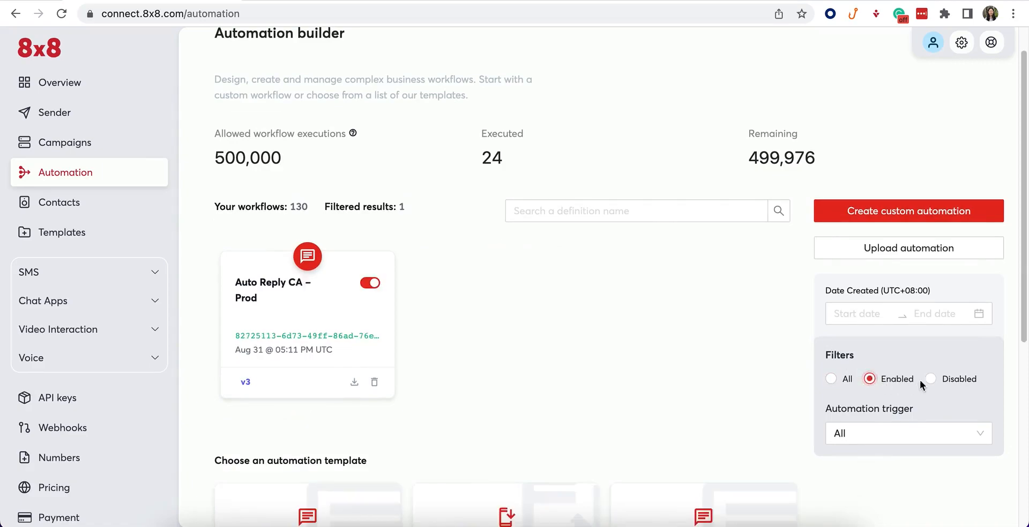
{"action": "left_click", "coordinate": [932, 381]}
{"action": "left_click", "coordinate": [849, 378]}
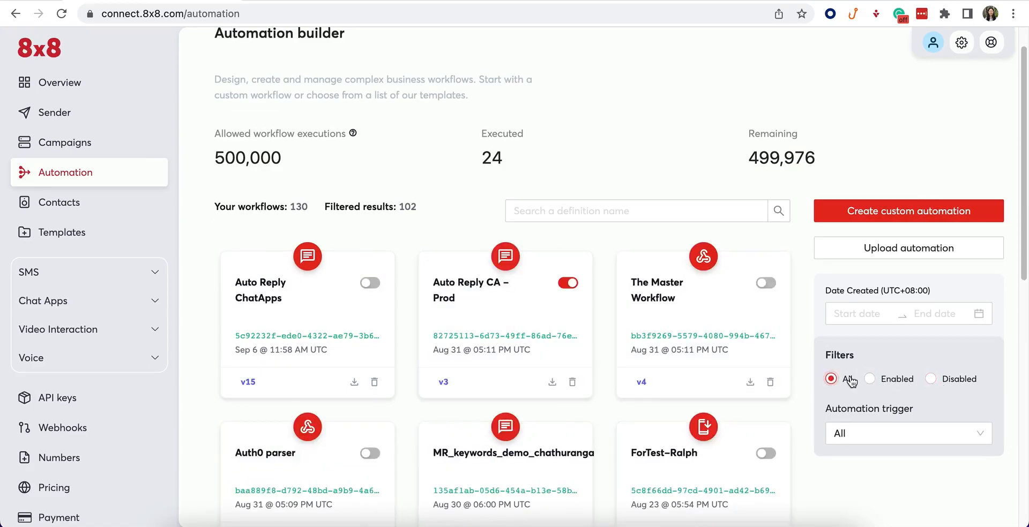
{"action": "left_click", "coordinate": [902, 435]}
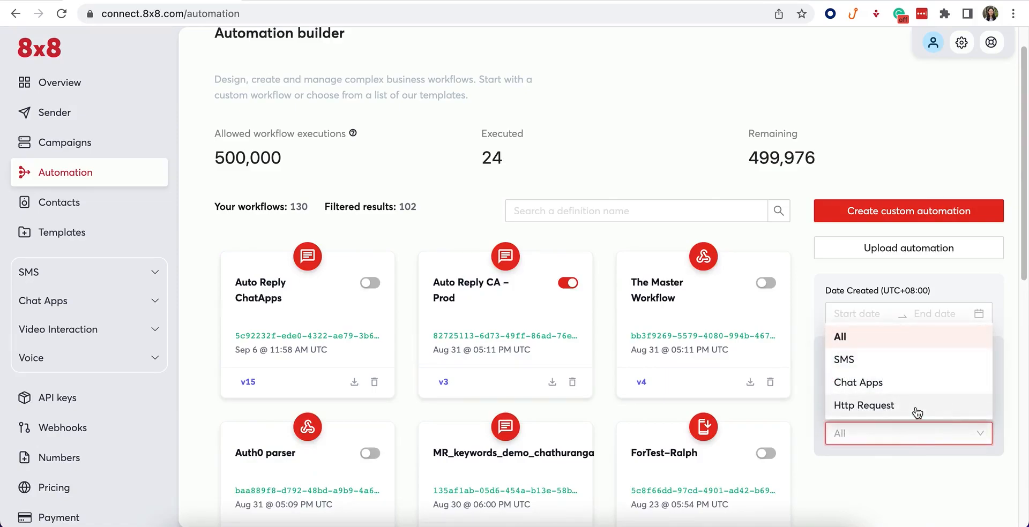
{"action": "left_click", "coordinate": [805, 192]}
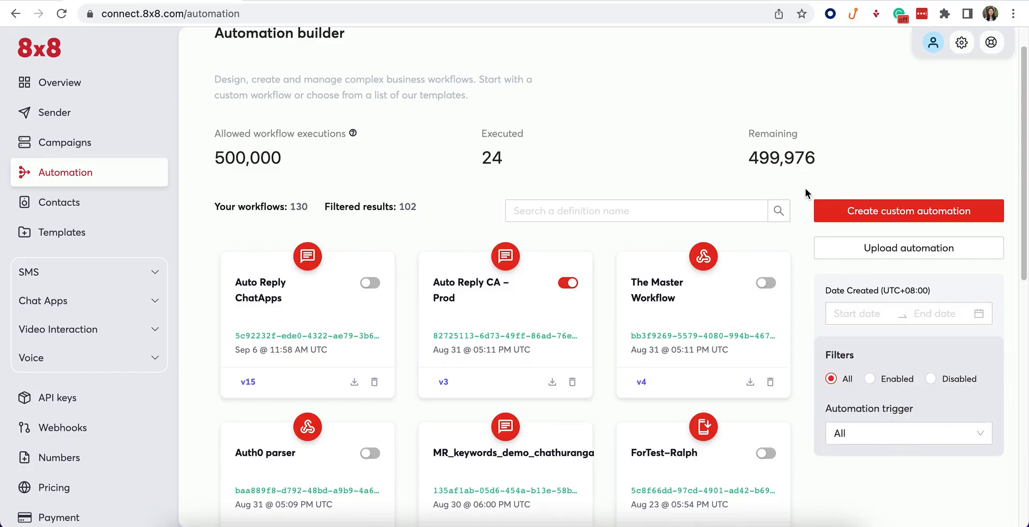
Search the workflow definitions for "ChatApp" and check the filtered results count.
{"action": "left_click", "coordinate": [703, 207]}
{"action": "left_click", "coordinate": [703, 207]}
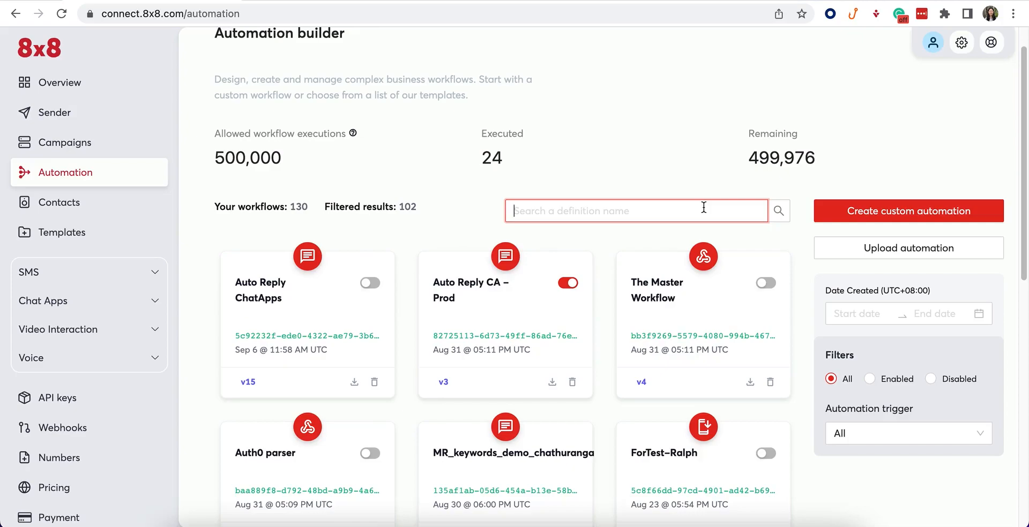
{"action": "type", "text": "ChatApp"}
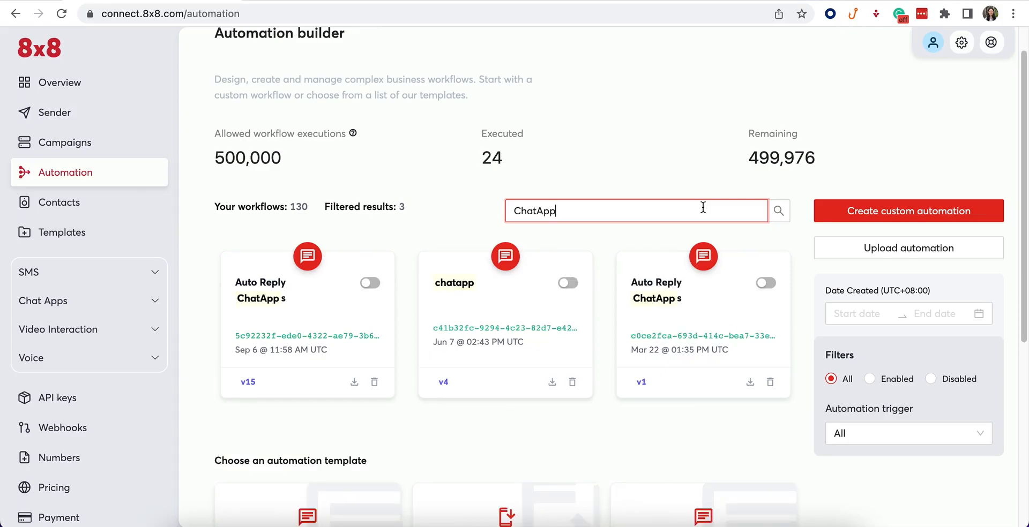
{"action": "left_click", "coordinate": [326, 207]}
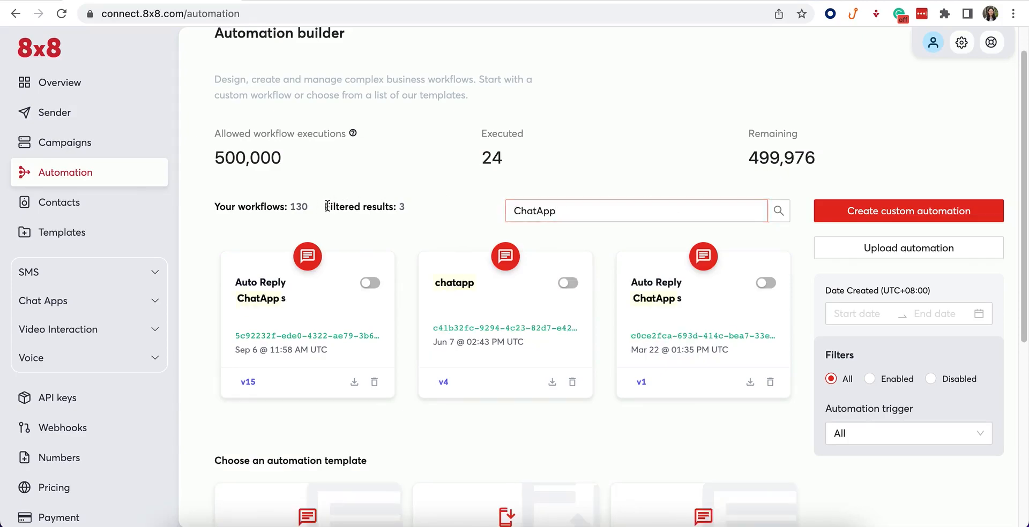
{"action": "left_click_drag", "start_coordinate": [327, 206], "coordinate": [417, 212]}
{"action": "left_click", "coordinate": [417, 207]}
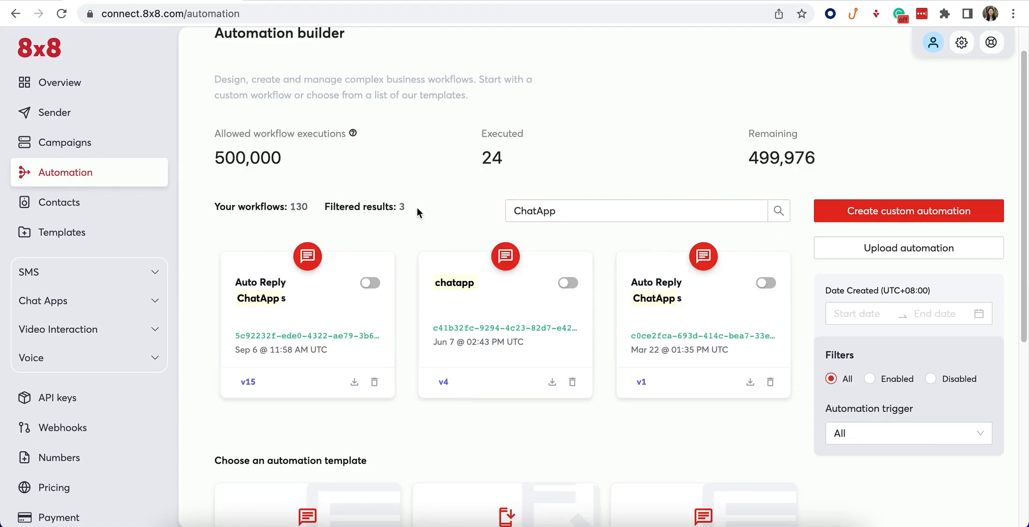
Enable the first Auto Reply ChatApps workflow in the results and switch it back off.
{"action": "left_click", "coordinate": [369, 282]}
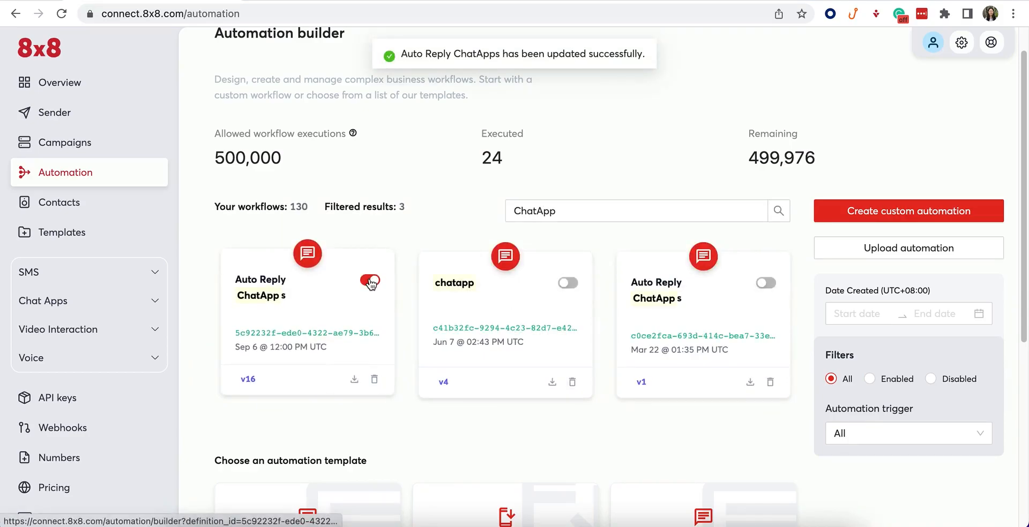
{"action": "left_click", "coordinate": [369, 281]}
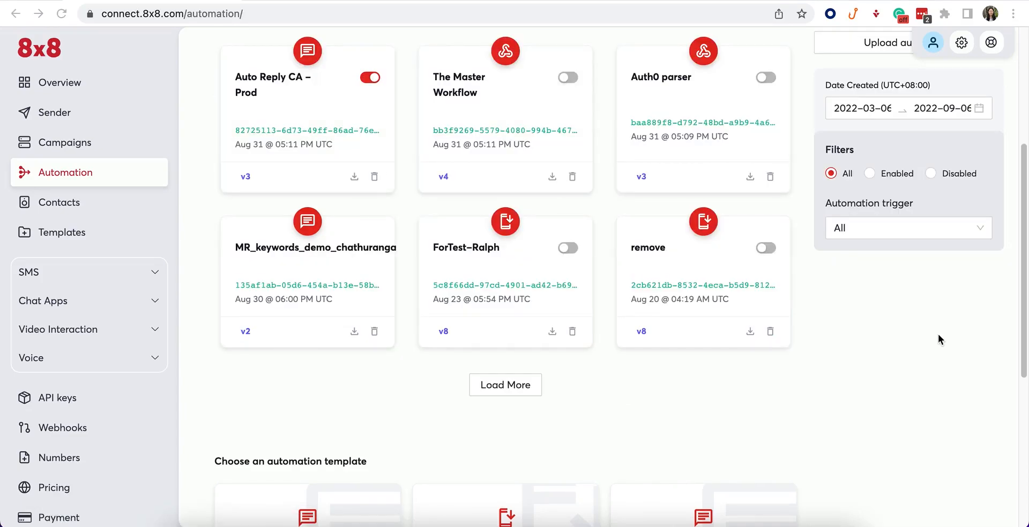
Create a new workflow from the Auto Reply ChatApps automation template.
{"action": "scroll", "coordinate": [938, 335], "scroll_direction": "down", "scroll_amount": 6}
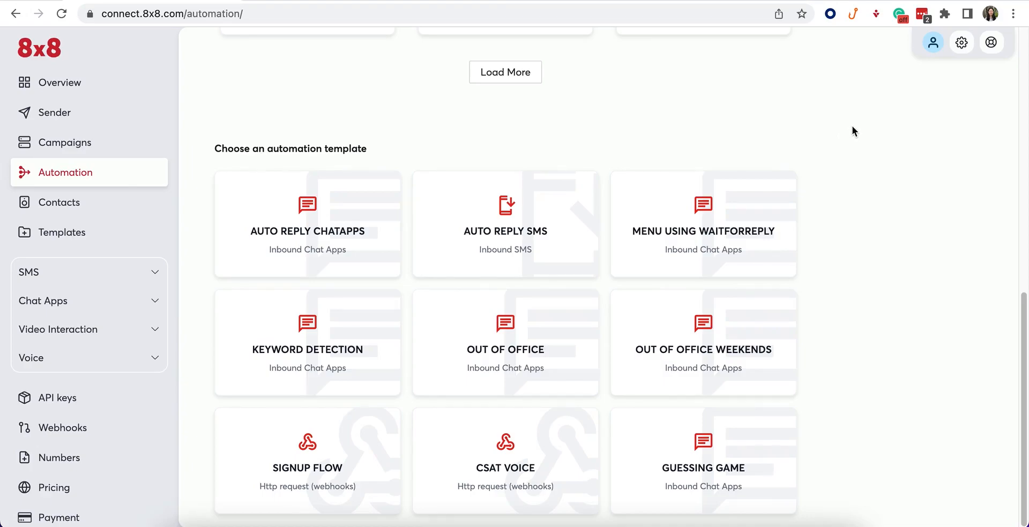
{"action": "left_click", "coordinate": [351, 216]}
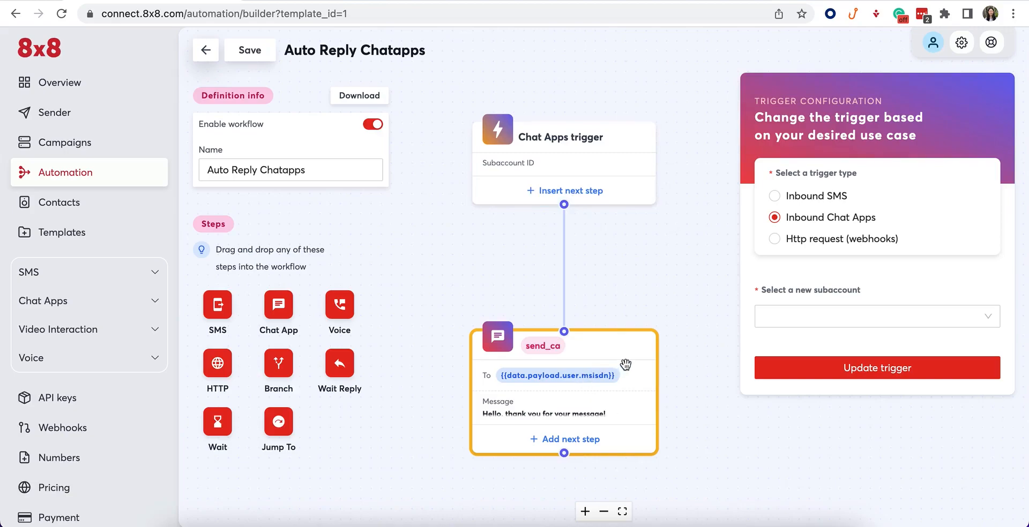
{"action": "left_click_drag", "start_coordinate": [695, 400], "coordinate": [690, 394]}
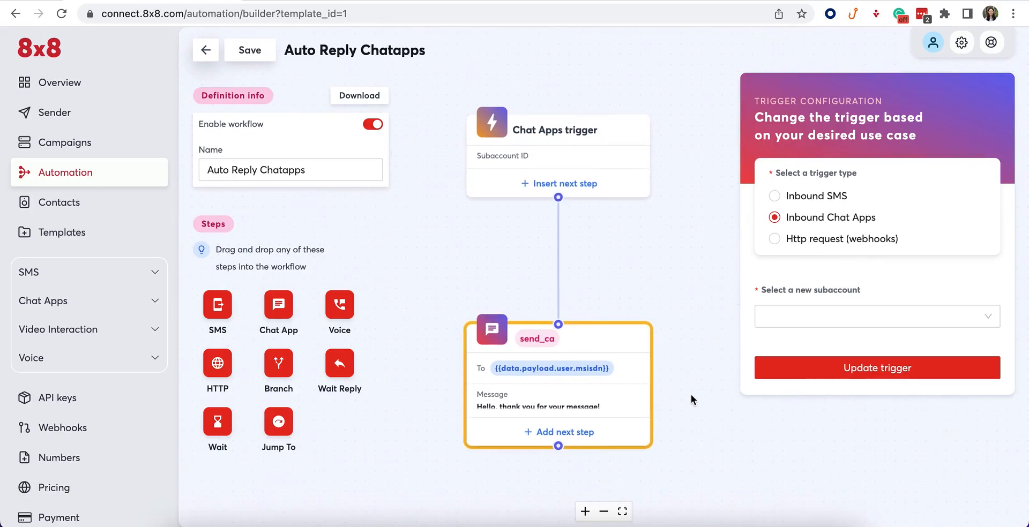
Rename the workflow as "Auto reply (WhatsApp)".
{"action": "left_click", "coordinate": [339, 170]}
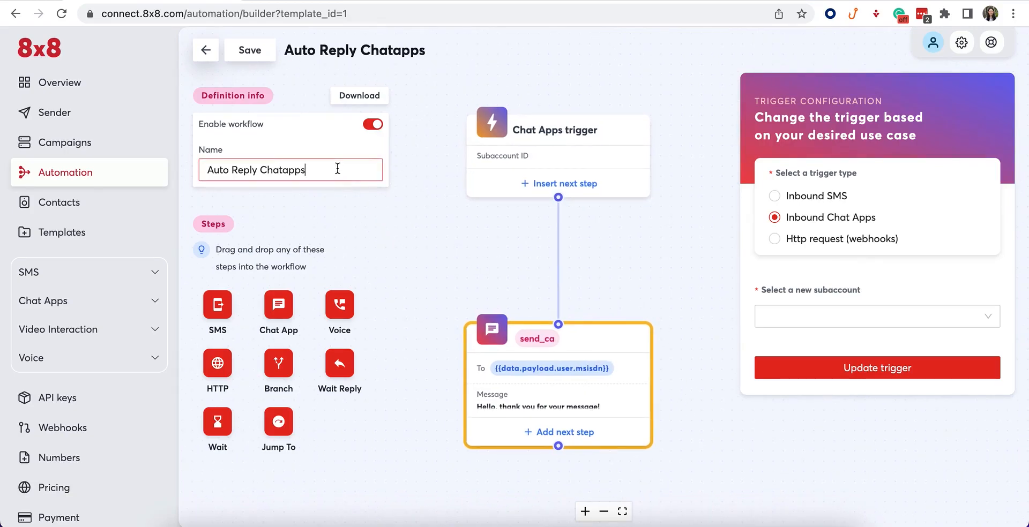
{"action": "left_click_drag", "start_coordinate": [339, 170], "coordinate": [199, 168]}
{"action": "key", "text": "BackSpace"}
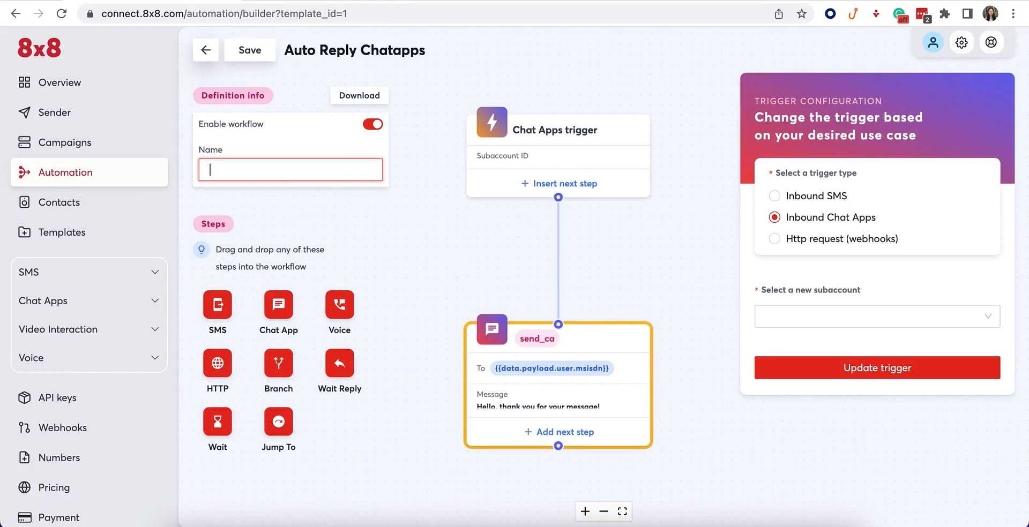
{"action": "type", "text": "Auto reply (WhatsApp)"}
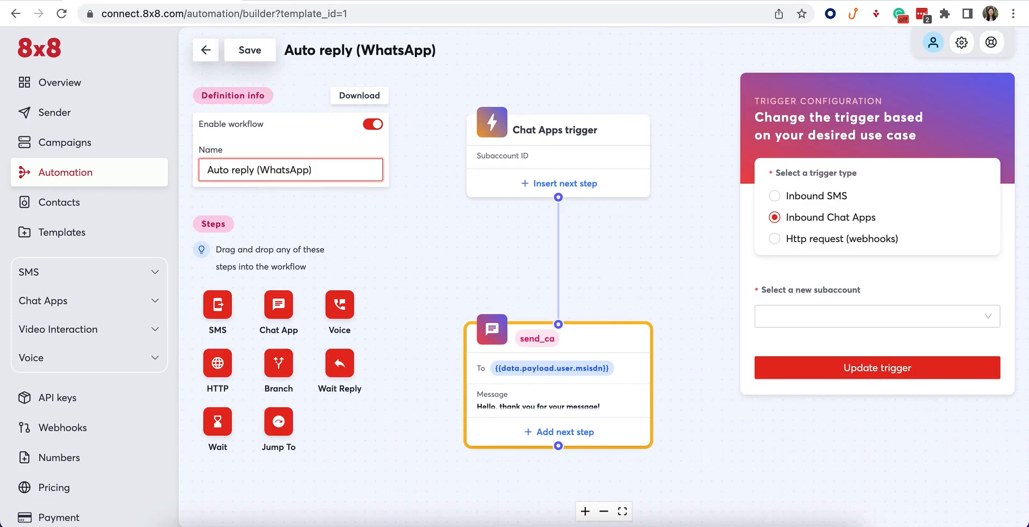
{"action": "left_click", "coordinate": [697, 250]}
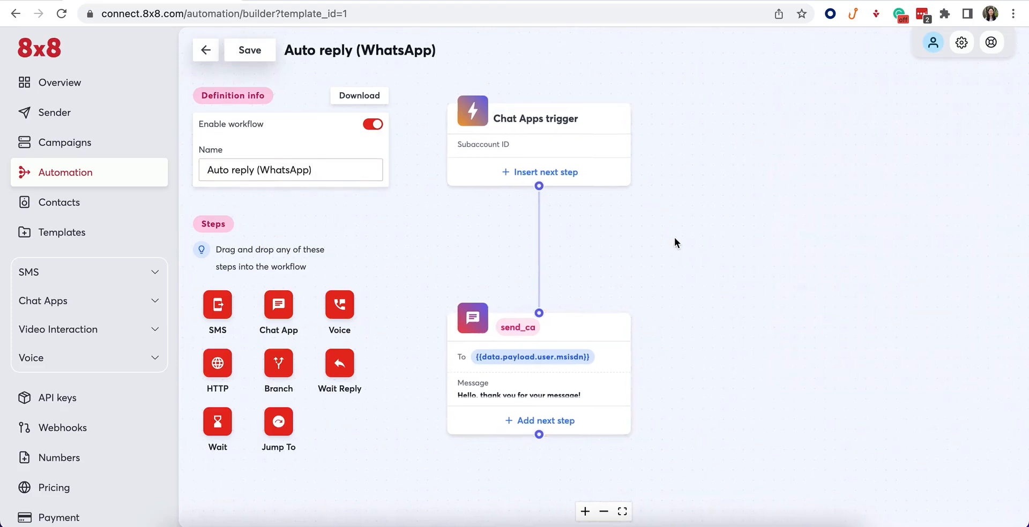
Update the Chat Apps trigger to use the InternalDemoCPaaS_WhatsApp subaccount.
{"action": "left_click", "coordinate": [605, 122]}
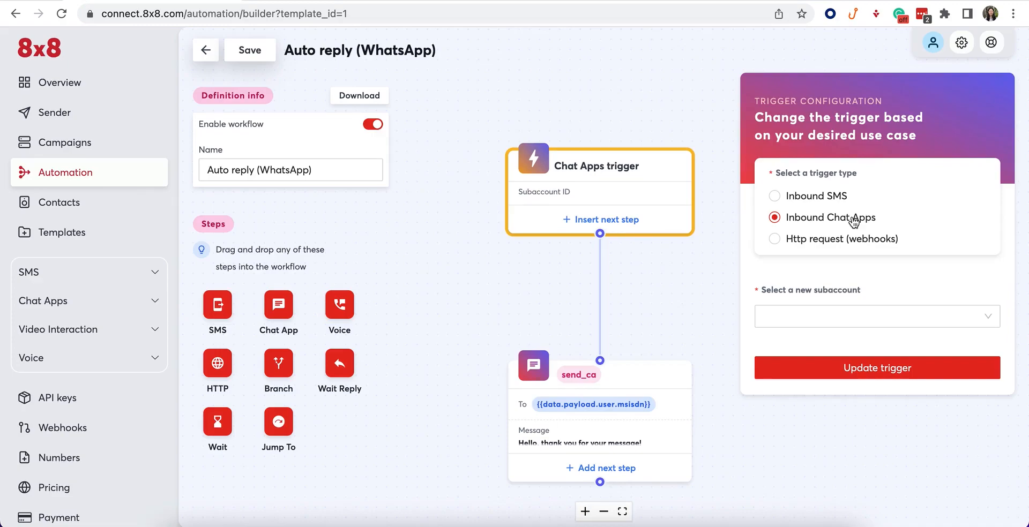
{"action": "left_click", "coordinate": [907, 320]}
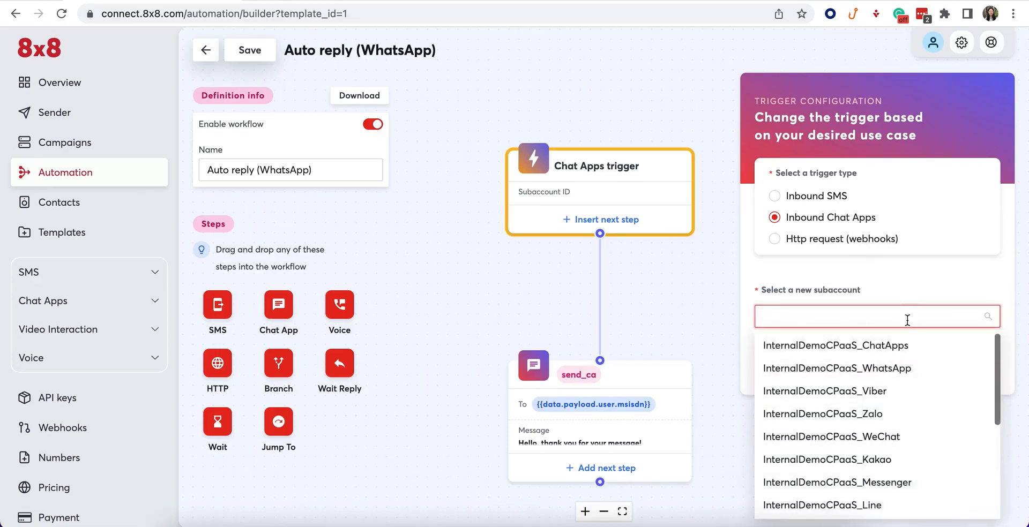
{"action": "left_click", "coordinate": [903, 363]}
{"action": "left_click", "coordinate": [903, 364]}
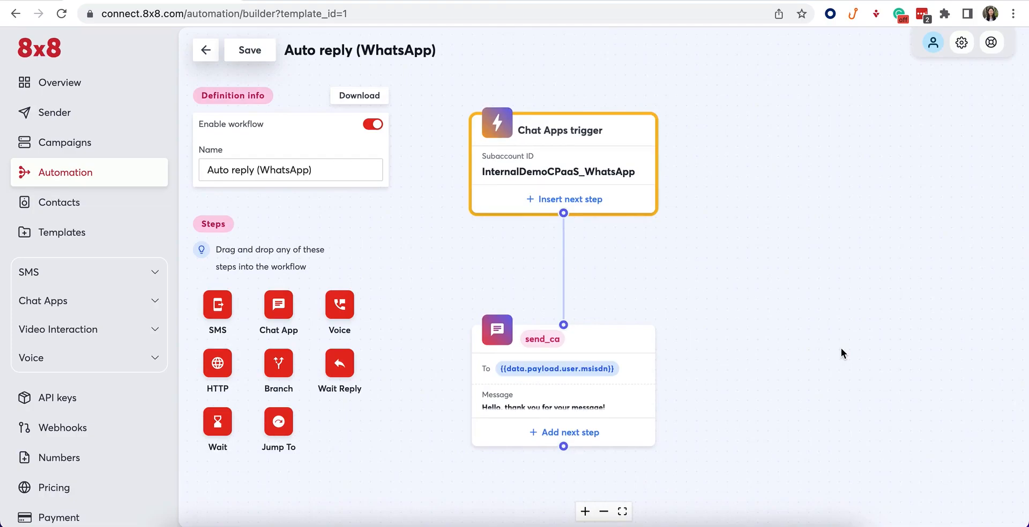
Open the send_ca step's configuration and set its step name to "whatsapp_reply".
{"action": "left_click_drag", "start_coordinate": [841, 353], "coordinate": [842, 272]}
{"action": "left_click", "coordinate": [637, 256]}
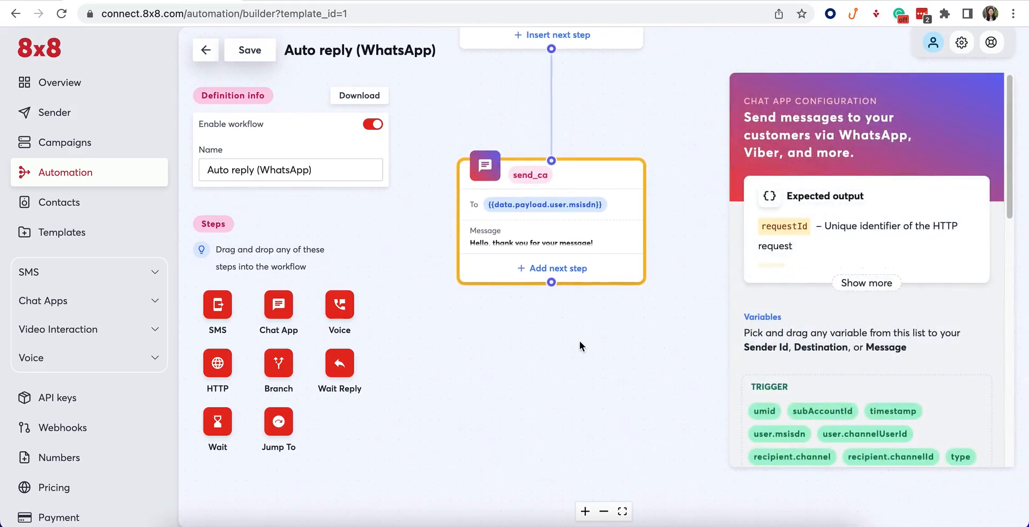
{"action": "left_click_drag", "start_coordinate": [659, 175], "coordinate": [657, 246]}
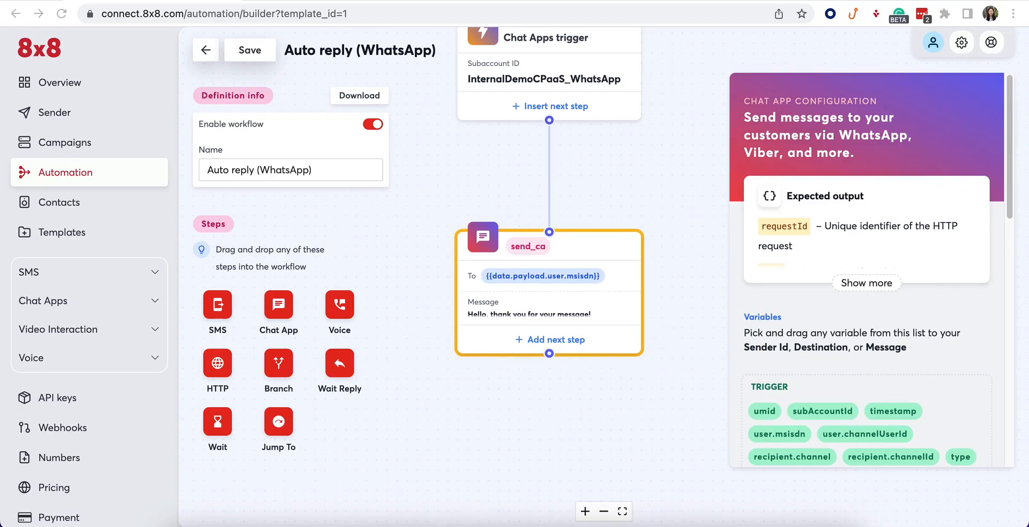
{"action": "scroll", "coordinate": [880, 317], "scroll_direction": "down", "scroll_amount": 5}
{"action": "left_click_drag", "start_coordinate": [793, 284], "coordinate": [728, 284]}
{"action": "type", "text": "whatsapp_reply"}
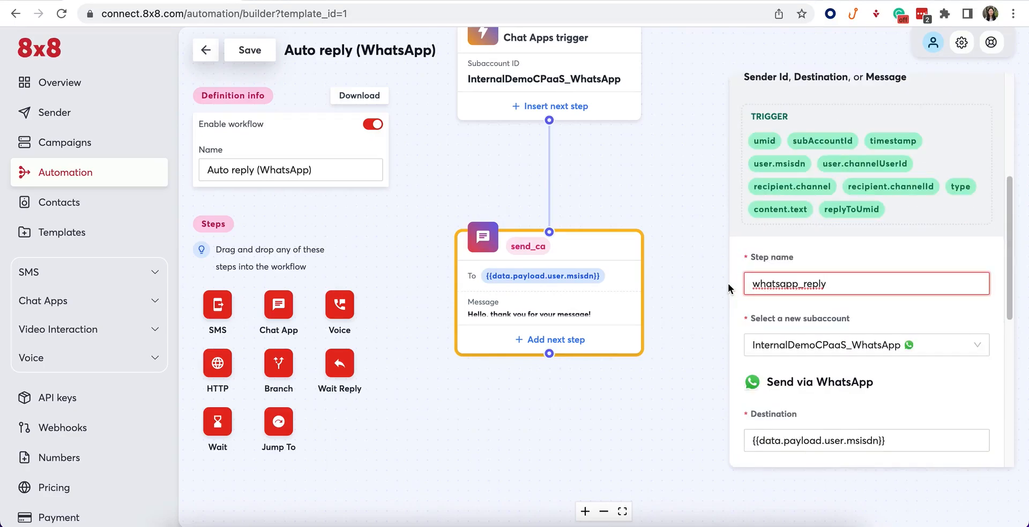
{"action": "left_click", "coordinate": [848, 317]}
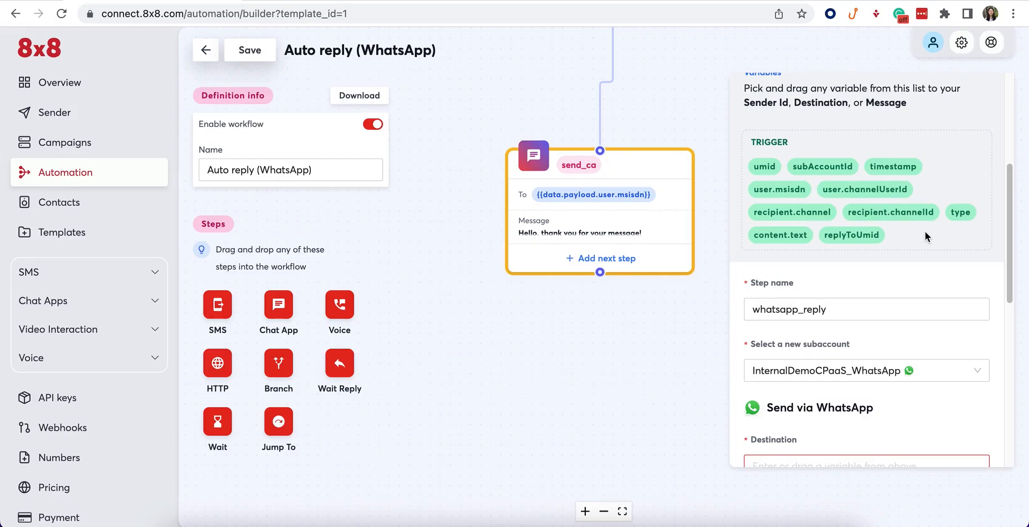
Set the reply's destination to the user.msisdn trigger variable and choose to send an existing template instead of a composed message.
{"action": "scroll", "coordinate": [927, 230], "scroll_direction": "down", "scroll_amount": 2}
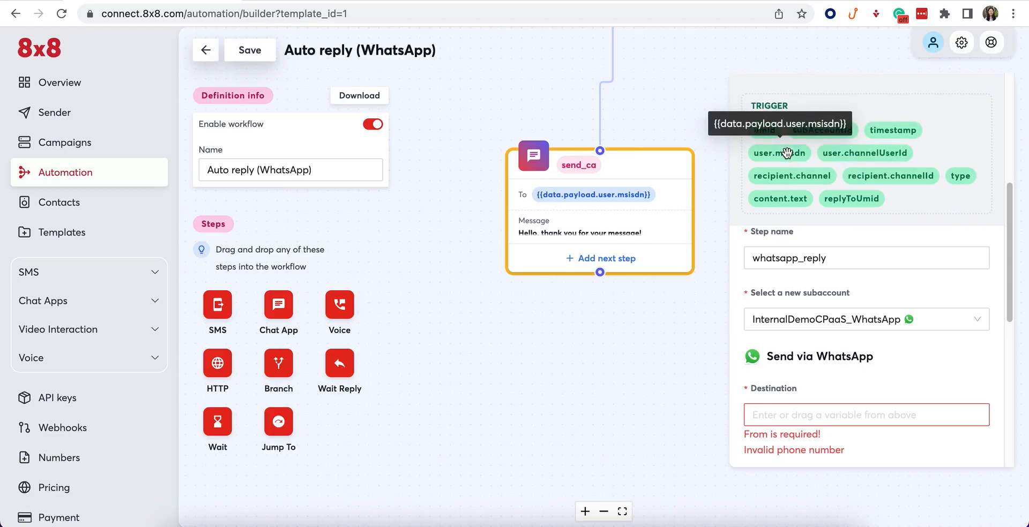
{"action": "left_click_drag", "start_coordinate": [786, 154], "coordinate": [866, 413]}
{"action": "scroll", "coordinate": [917, 367], "scroll_direction": "down", "scroll_amount": 3}
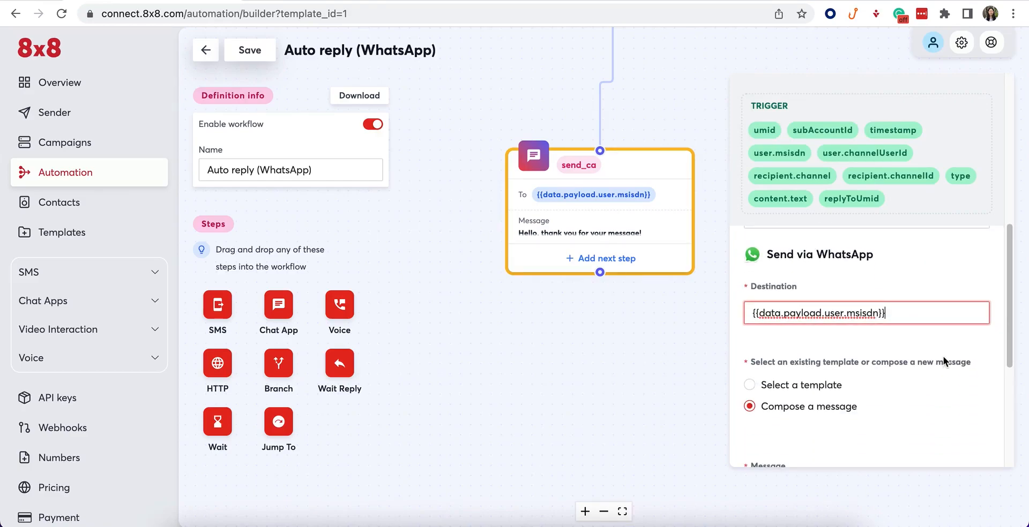
{"action": "scroll", "coordinate": [942, 349], "scroll_direction": "down", "scroll_amount": 1}
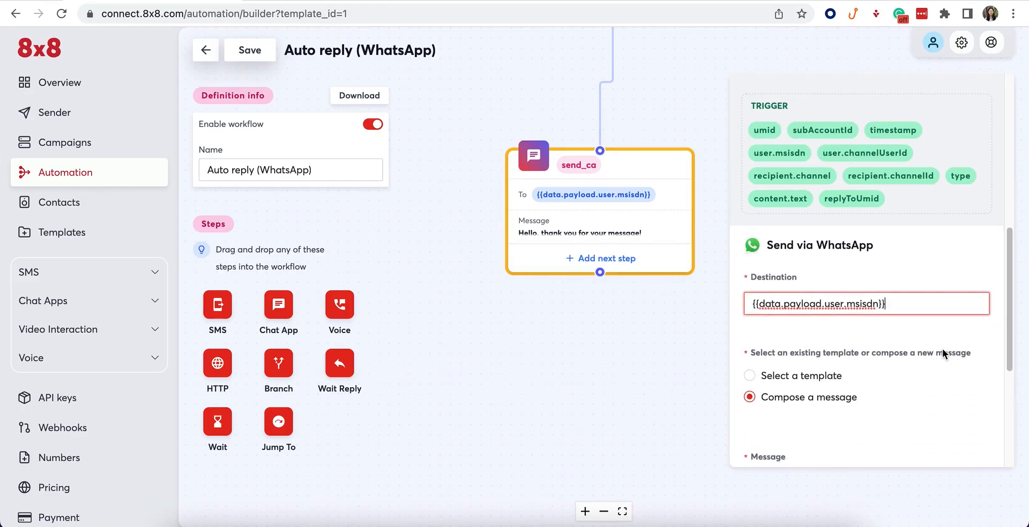
{"action": "left_click", "coordinate": [816, 377]}
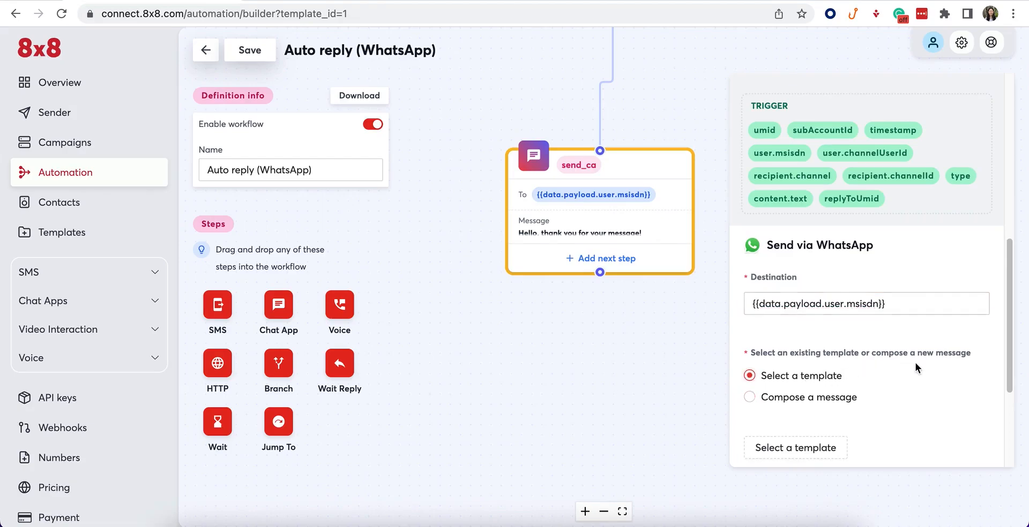
{"action": "scroll", "coordinate": [928, 371], "scroll_direction": "down", "scroll_amount": 2}
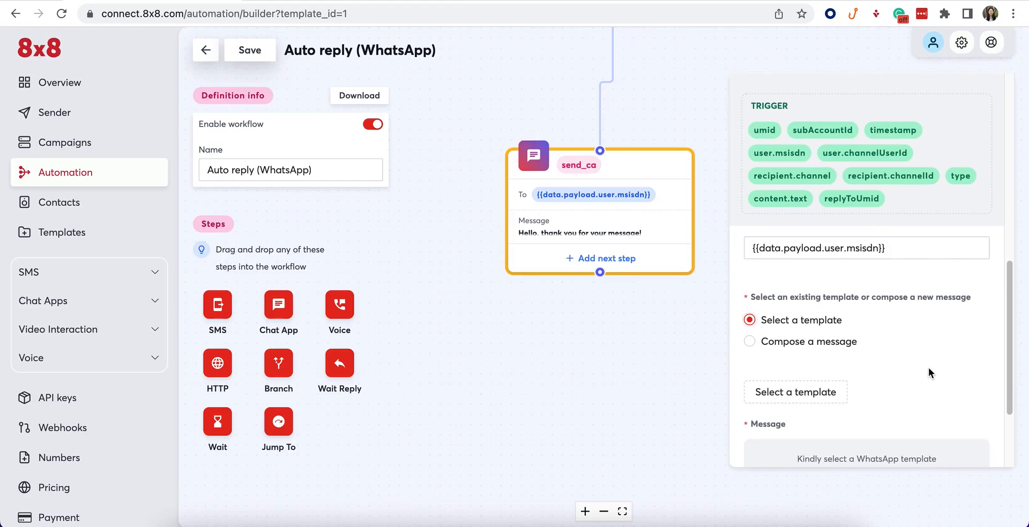
Compose the reply message "Thanks for reaching out, our agents will get back to you shortly." and update the Chat App step.
{"action": "left_click", "coordinate": [830, 349]}
{"action": "scroll", "coordinate": [921, 330], "scroll_direction": "down", "scroll_amount": 2}
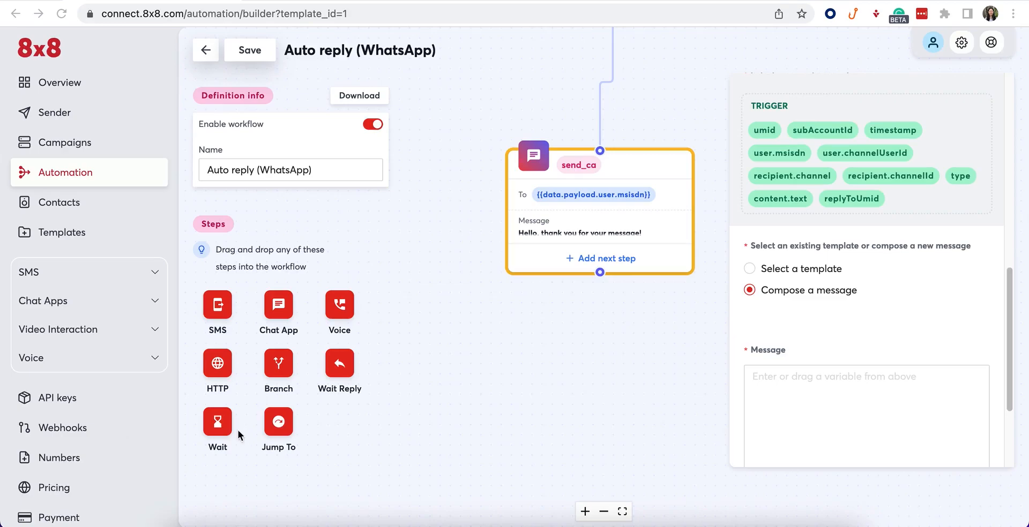
{"action": "left_click", "coordinate": [874, 372]}
{"action": "scroll", "coordinate": [875, 374], "scroll_direction": "down", "scroll_amount": 2}
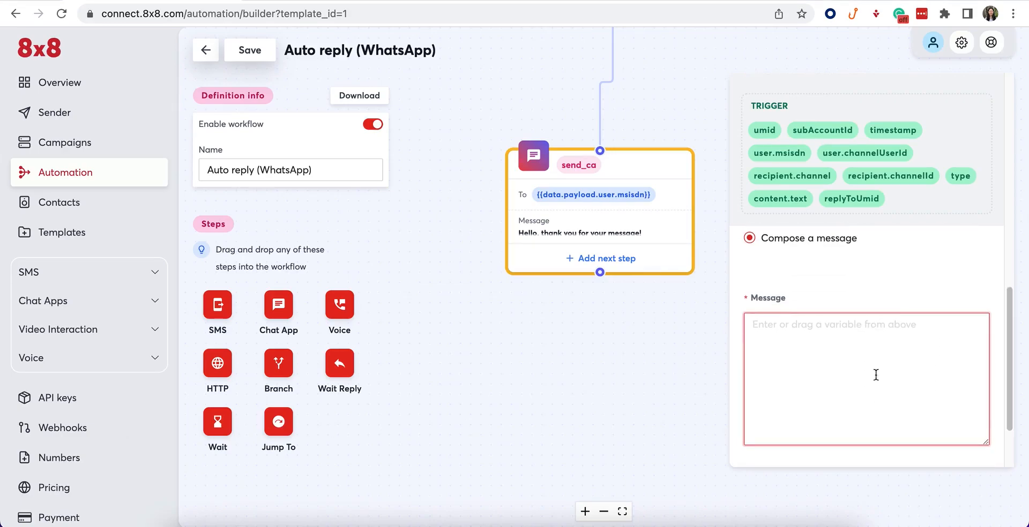
{"action": "type", "text": "Thanks for reaching out, our agents will get back to you shortly."}
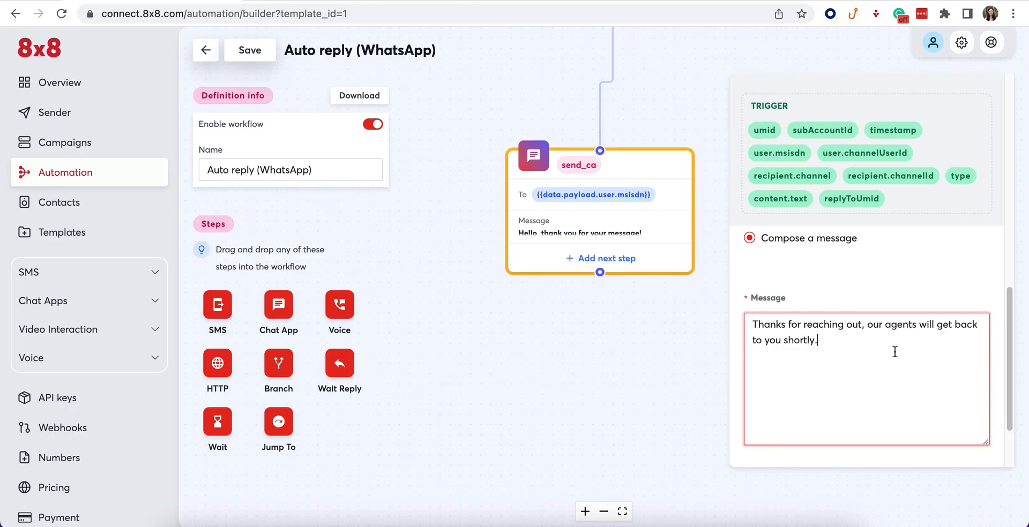
{"action": "scroll", "coordinate": [953, 288], "scroll_direction": "down", "scroll_amount": 3}
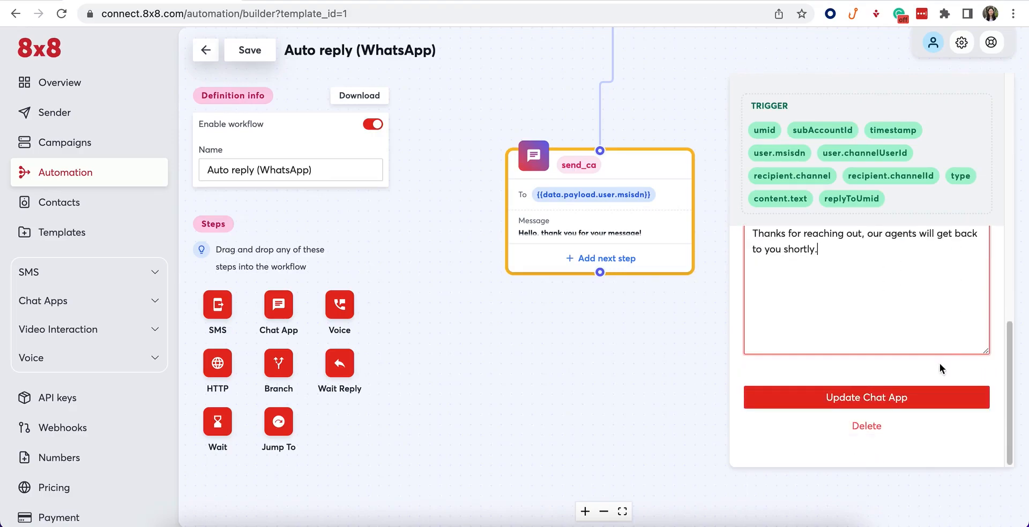
{"action": "left_click", "coordinate": [916, 399]}
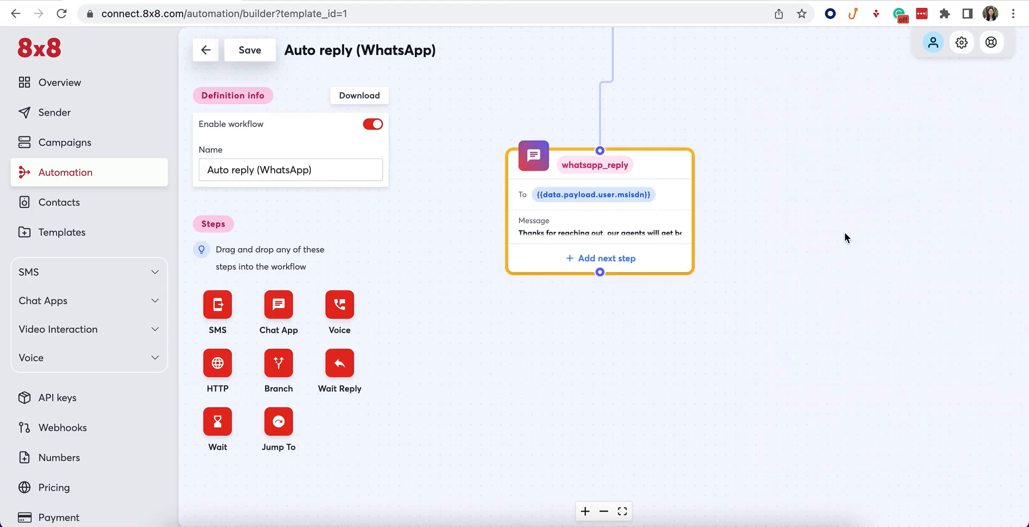
Save the Auto reply (WhatsApp) workflow with it enabled and return to the list of workflows.
{"action": "left_click_drag", "start_coordinate": [844, 233], "coordinate": [844, 245]}
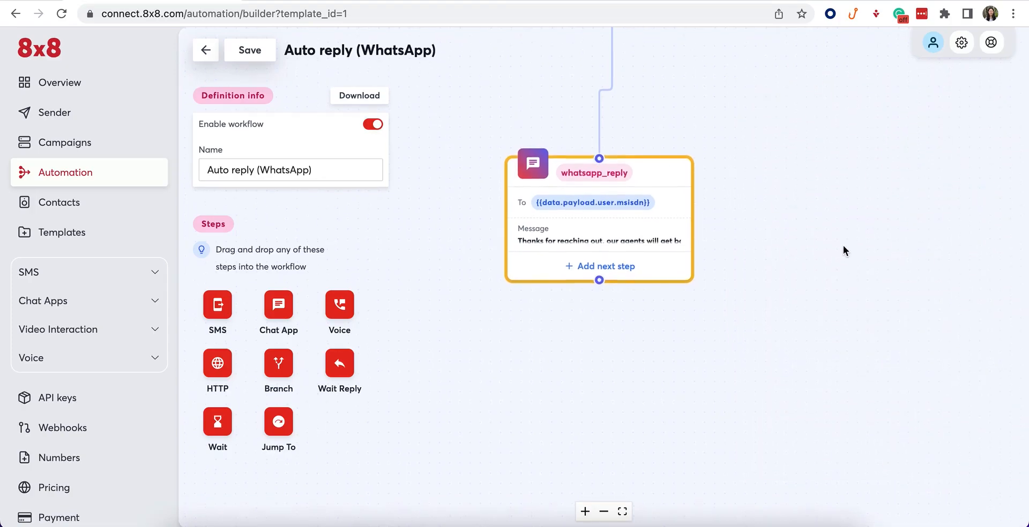
{"action": "left_click", "coordinate": [373, 124]}
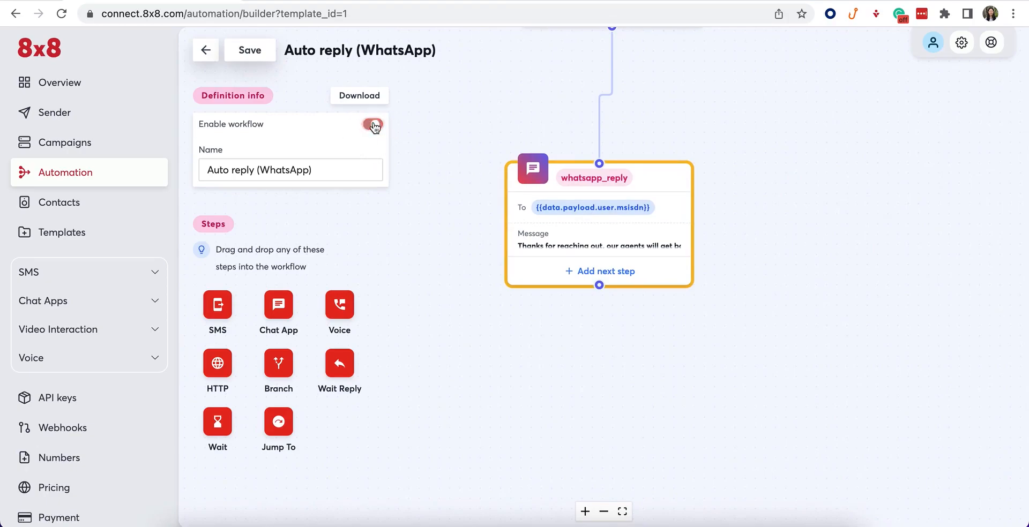
{"action": "left_click", "coordinate": [375, 126]}
{"action": "left_click", "coordinate": [250, 52]}
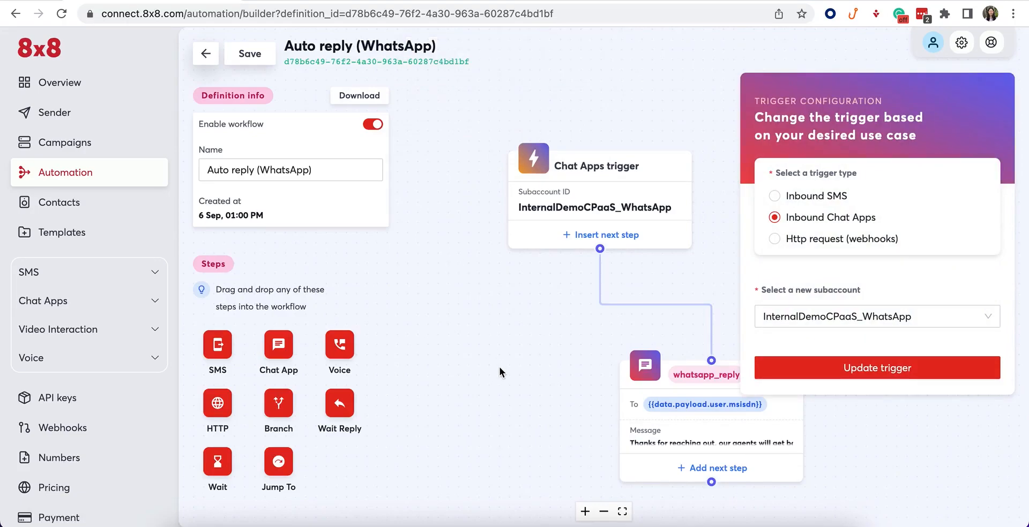
{"action": "left_click_drag", "start_coordinate": [499, 367], "coordinate": [463, 326]}
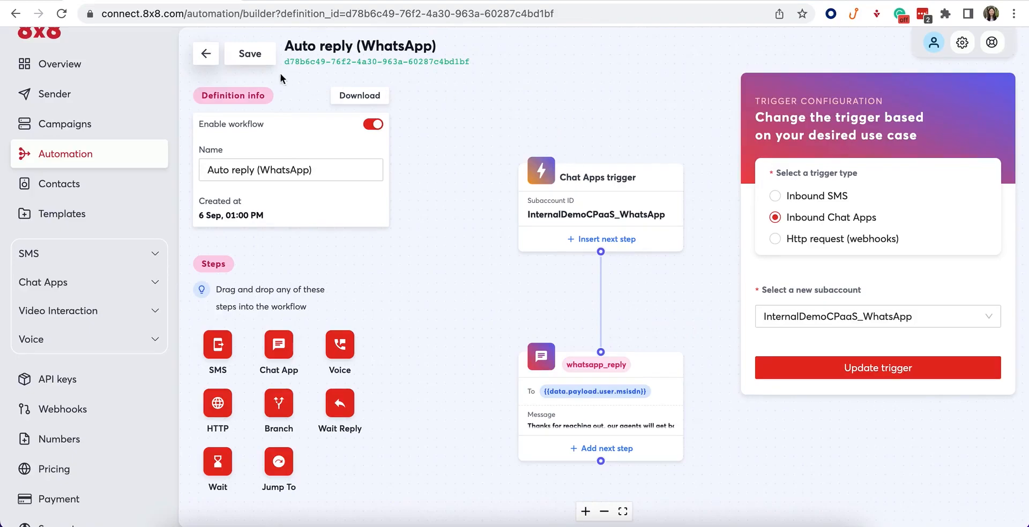
{"action": "left_click", "coordinate": [205, 53]}
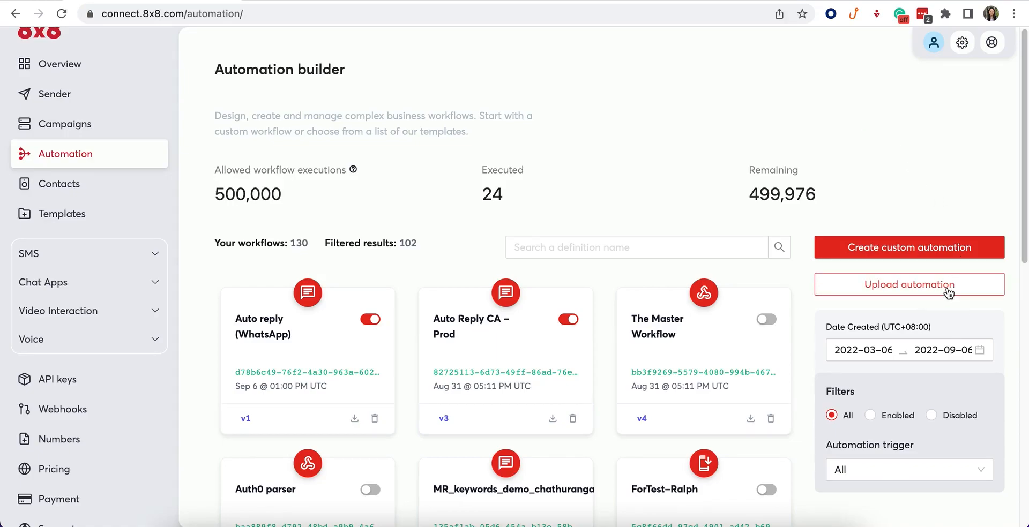
Create a custom automation with an Http trigger, named "The Master Workflow", on the InternalDemoCPaaS_WhatsApp subaccount.
{"action": "left_click", "coordinate": [939, 253]}
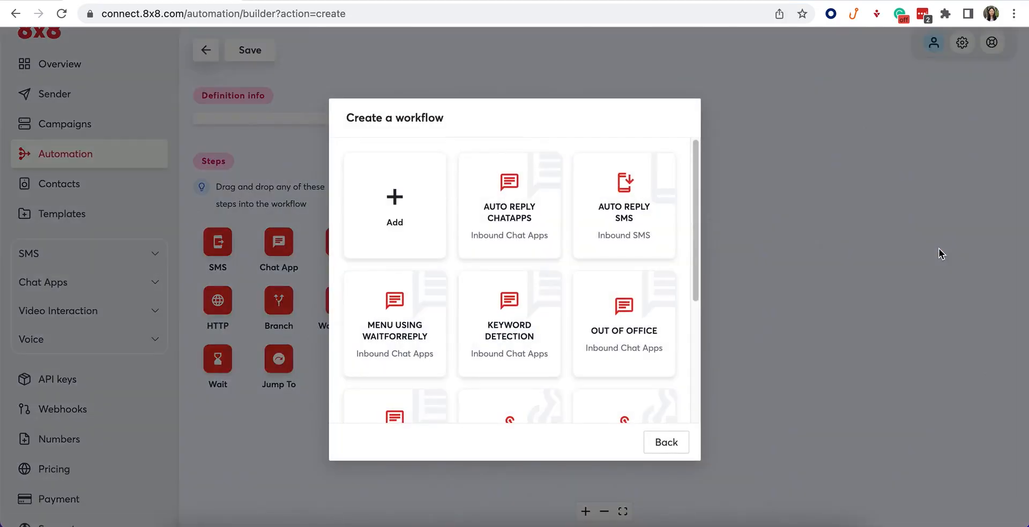
{"action": "left_click", "coordinate": [375, 224]}
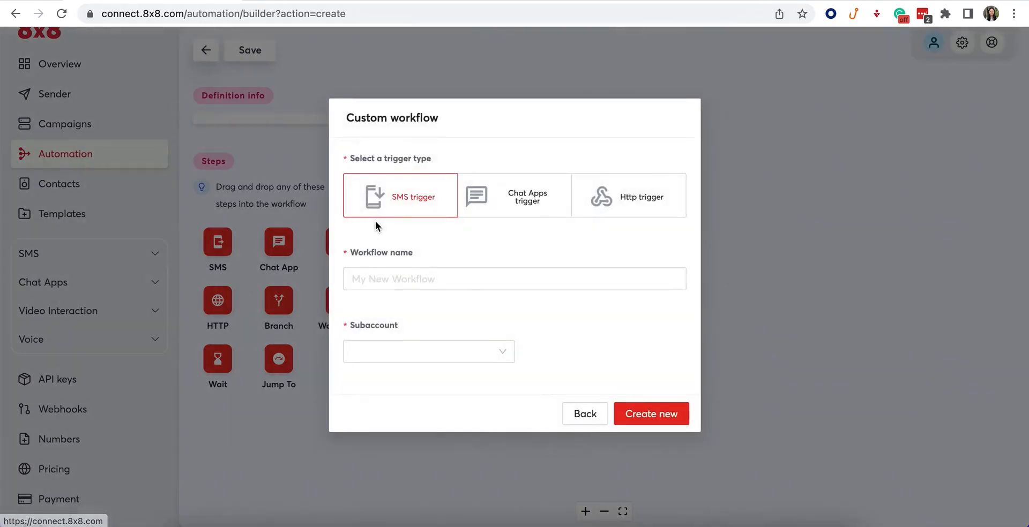
{"action": "left_click", "coordinate": [640, 207]}
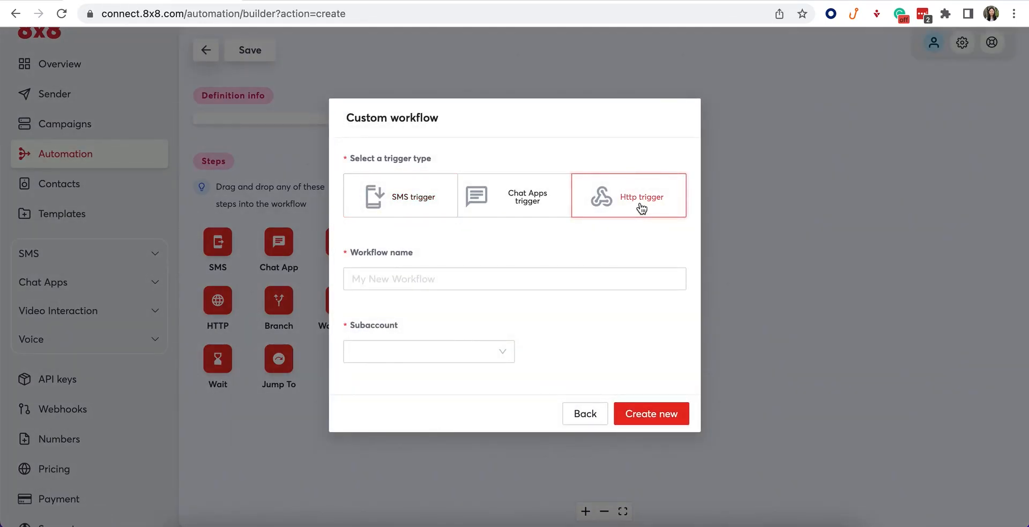
{"action": "left_click", "coordinate": [554, 277]}
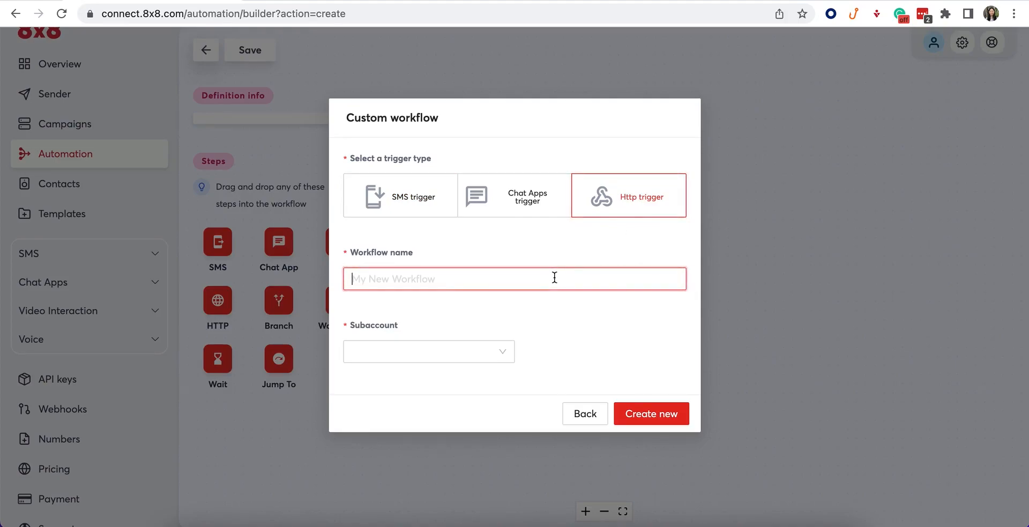
{"action": "type", "text": "The Master Workflow"}
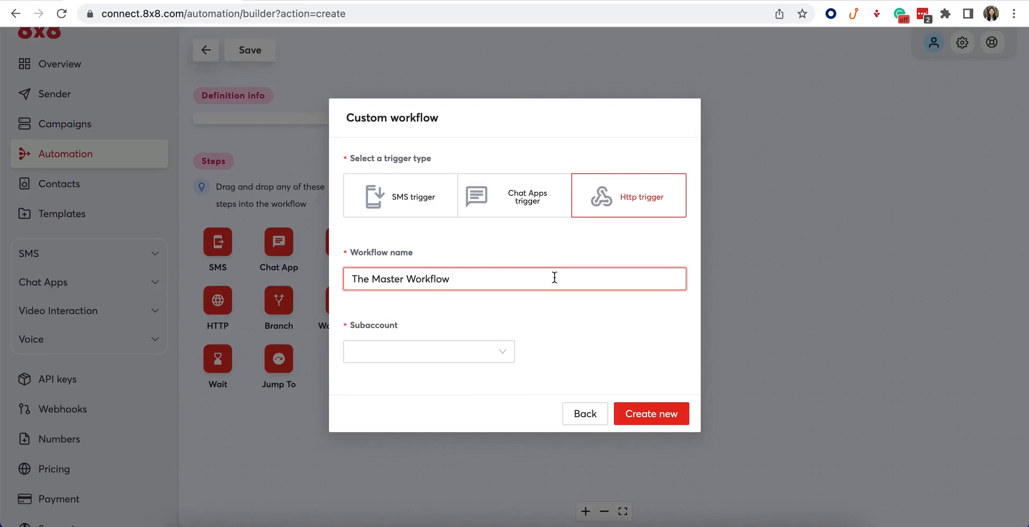
{"action": "left_click", "coordinate": [461, 353]}
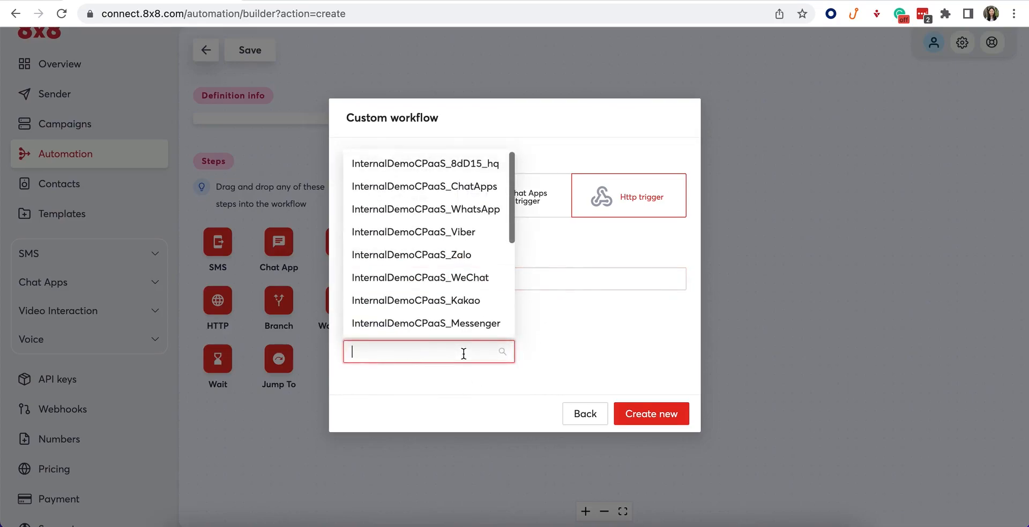
{"action": "left_click", "coordinate": [456, 209]}
{"action": "left_click", "coordinate": [654, 414]}
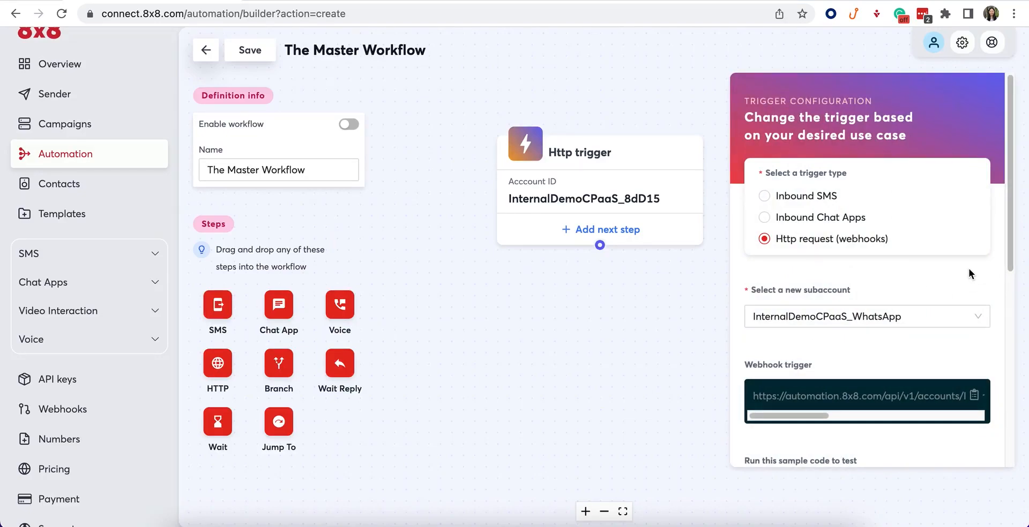
Add a custom data variable named "PhoneNumber" to the Http trigger and update the trigger.
{"action": "scroll", "coordinate": [969, 268], "scroll_direction": "down", "scroll_amount": 3}
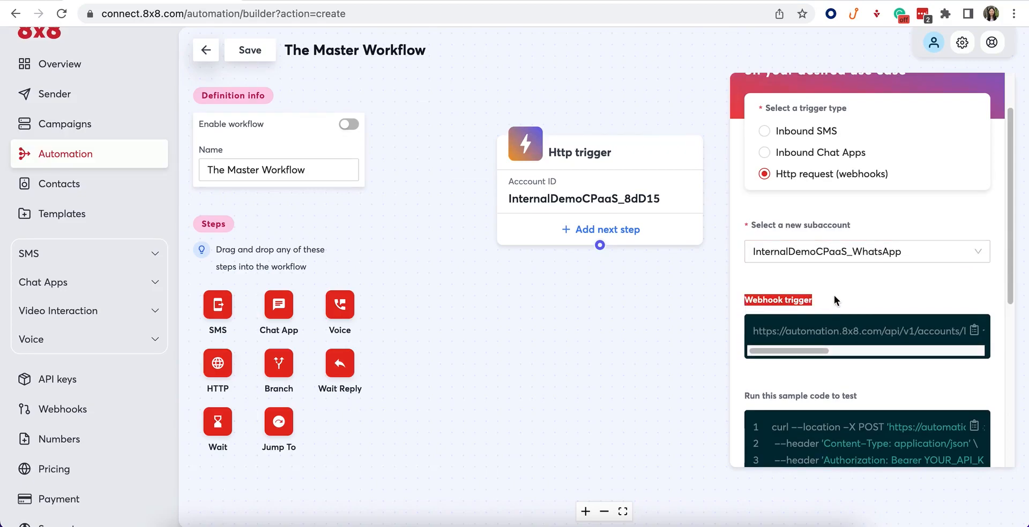
{"action": "scroll", "coordinate": [845, 295], "scroll_direction": "down", "scroll_amount": 3}
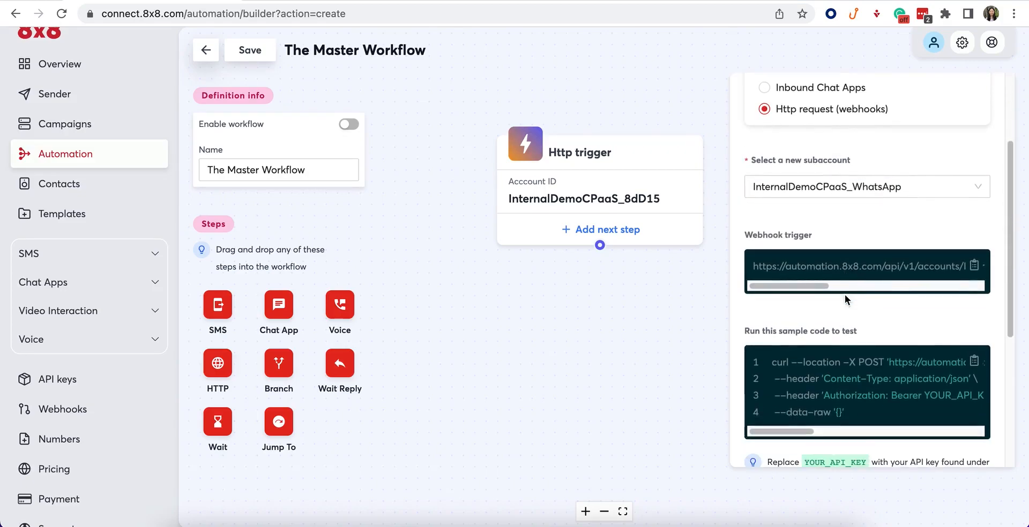
{"action": "scroll", "coordinate": [844, 294], "scroll_direction": "down", "scroll_amount": 2}
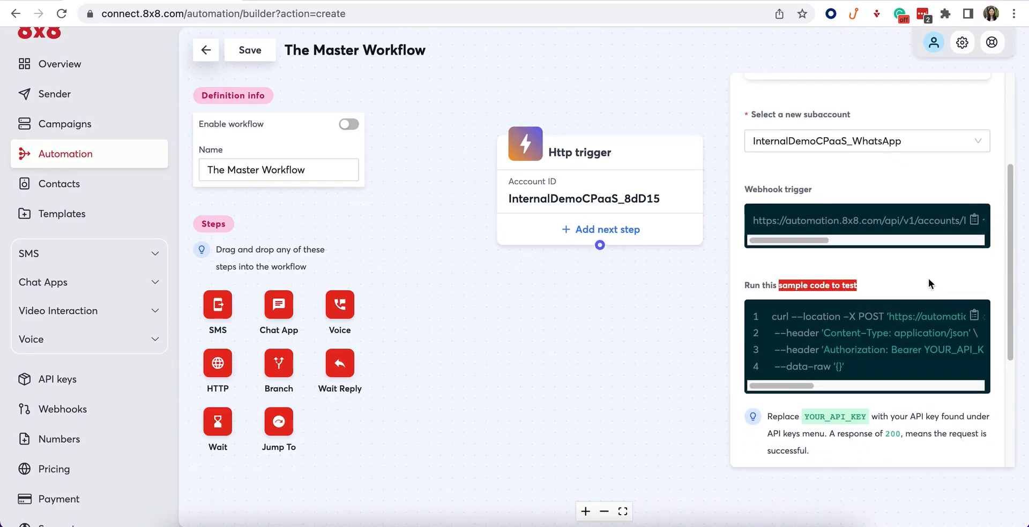
{"action": "scroll", "coordinate": [927, 268], "scroll_direction": "down", "scroll_amount": 2}
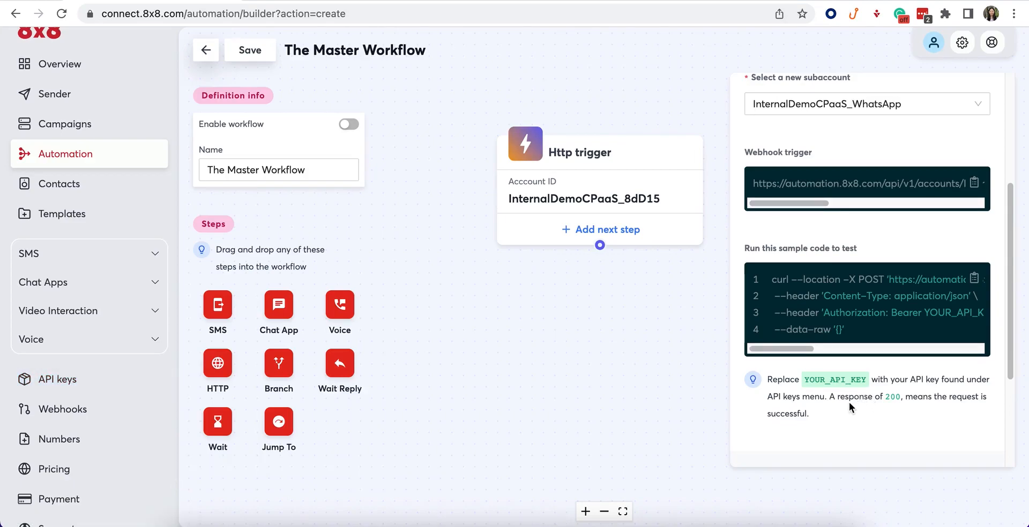
{"action": "scroll", "coordinate": [848, 402], "scroll_direction": "down", "scroll_amount": 3}
{"action": "scroll", "coordinate": [849, 401], "scroll_direction": "down", "scroll_amount": 2}
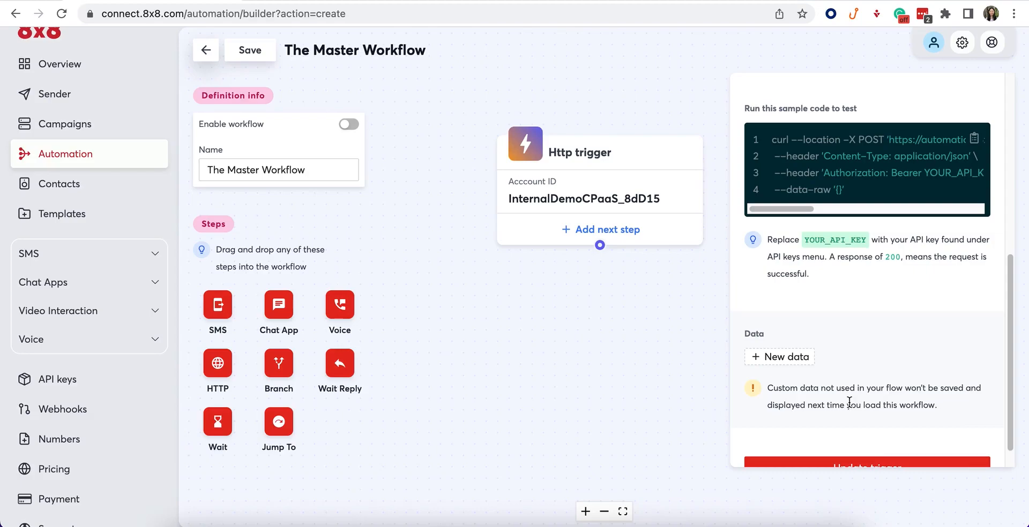
{"action": "left_click", "coordinate": [787, 357]}
{"action": "left_click", "coordinate": [795, 359]}
{"action": "type", "text": "PhoneNumber"}
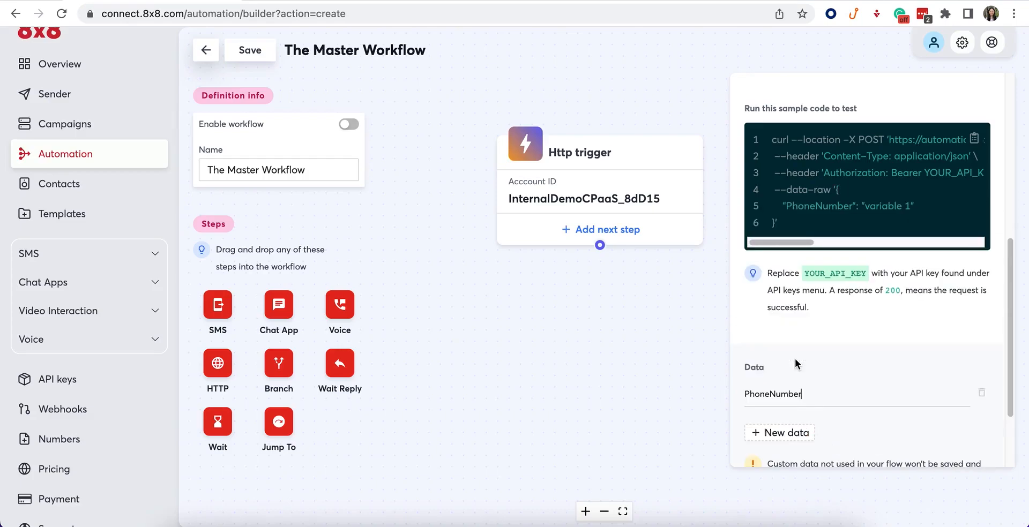
{"action": "scroll", "coordinate": [877, 358], "scroll_direction": "down", "scroll_amount": 3}
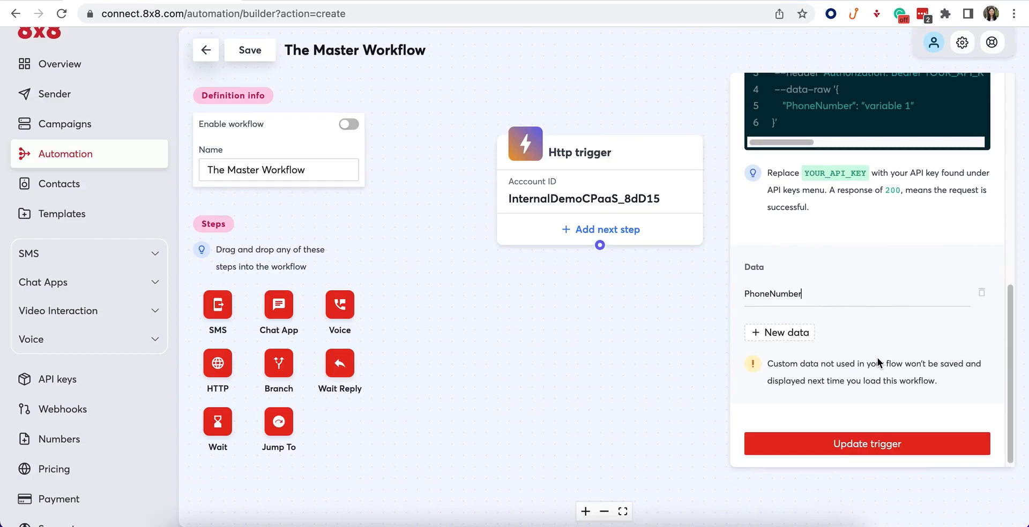
{"action": "left_click", "coordinate": [893, 448]}
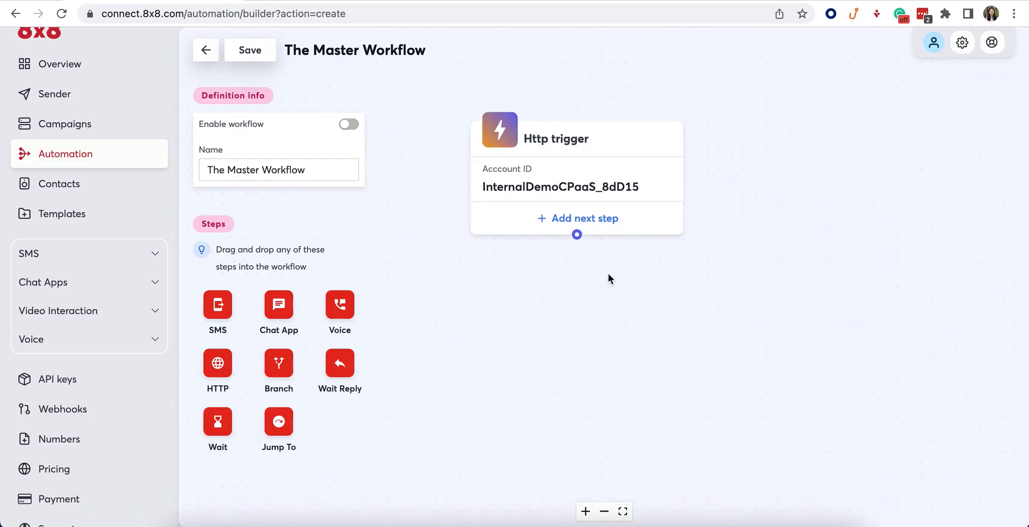
Add a Chat App step directly after the Http trigger in the workflow.
{"action": "left_click_drag", "start_coordinate": [341, 307], "coordinate": [501, 285]}
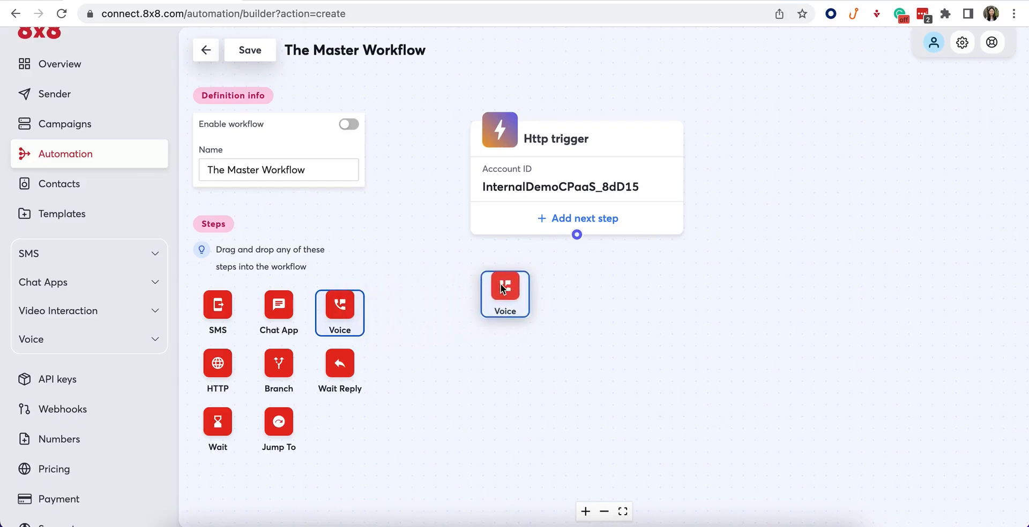
{"action": "left_click_drag", "start_coordinate": [500, 284], "coordinate": [501, 284]}
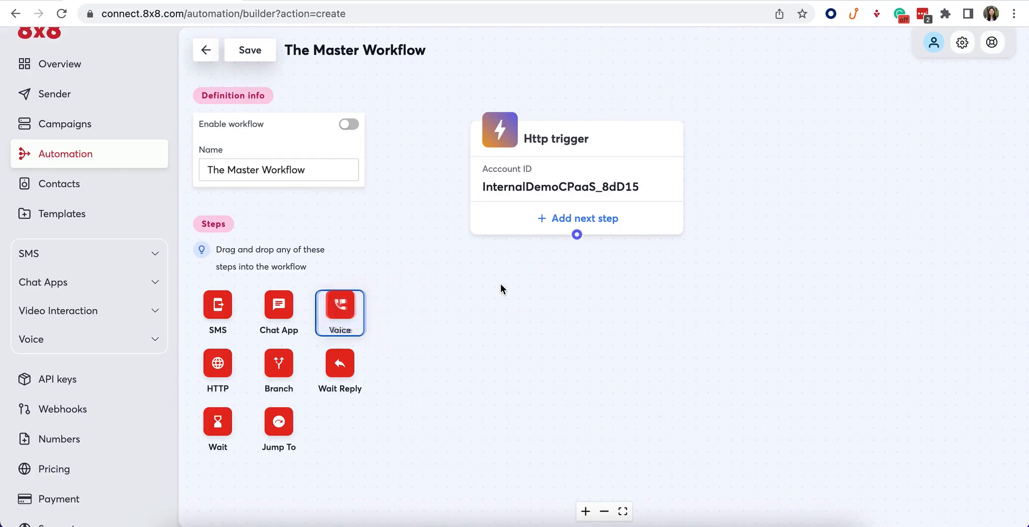
{"action": "left_click", "coordinate": [614, 218]}
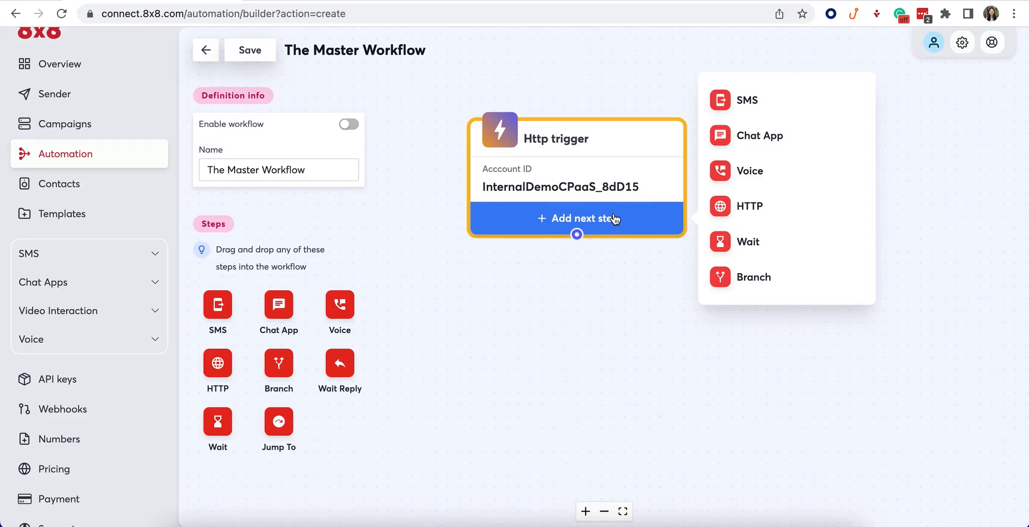
{"action": "left_click", "coordinate": [786, 139]}
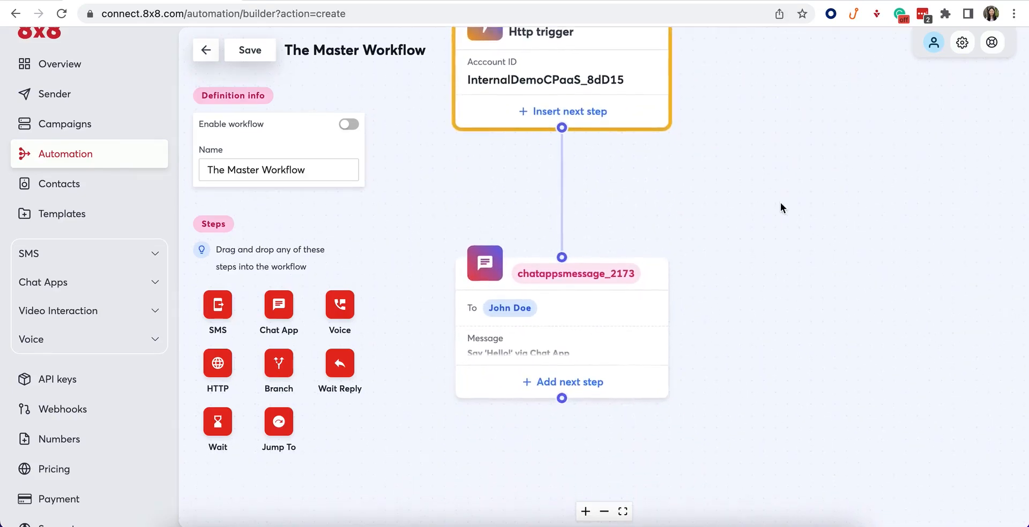
Set the new Chat App step's name to "confirmation_message" and its destination to the PhoneNumber trigger variable.
{"action": "left_click", "coordinate": [606, 323]}
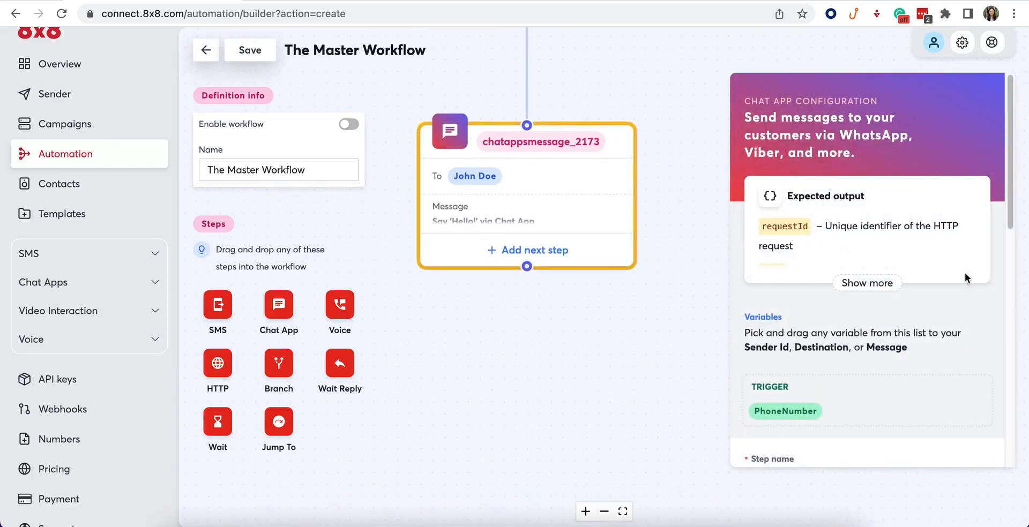
{"action": "scroll", "coordinate": [959, 270], "scroll_direction": "down", "scroll_amount": 5}
{"action": "left_click_drag", "start_coordinate": [906, 234], "coordinate": [738, 239]}
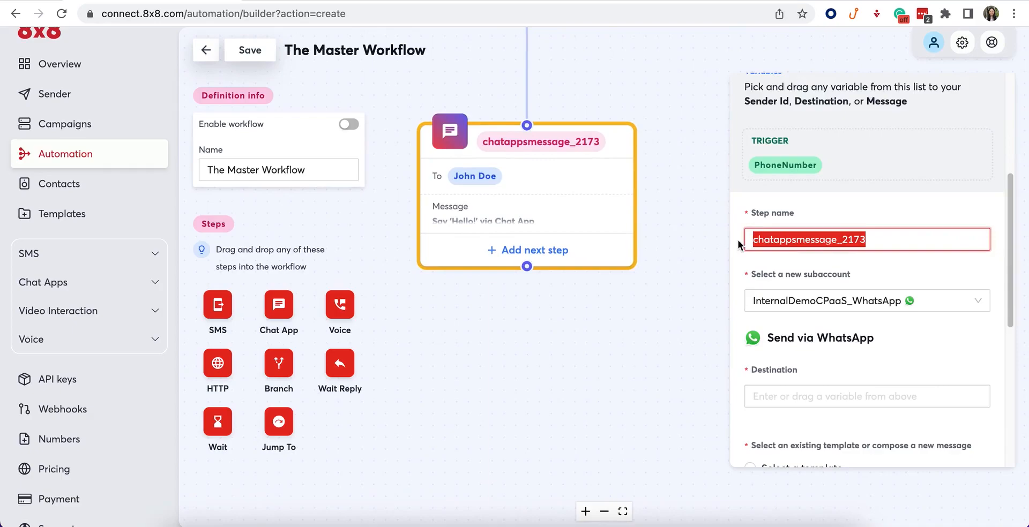
{"action": "type", "text": "confirmation_message"}
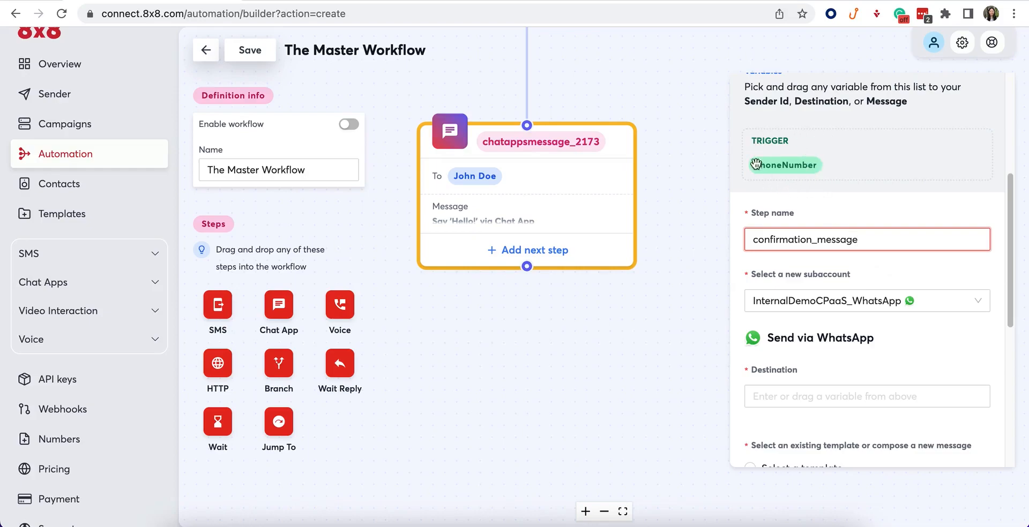
{"action": "scroll", "coordinate": [839, 144], "scroll_direction": "down", "scroll_amount": 1}
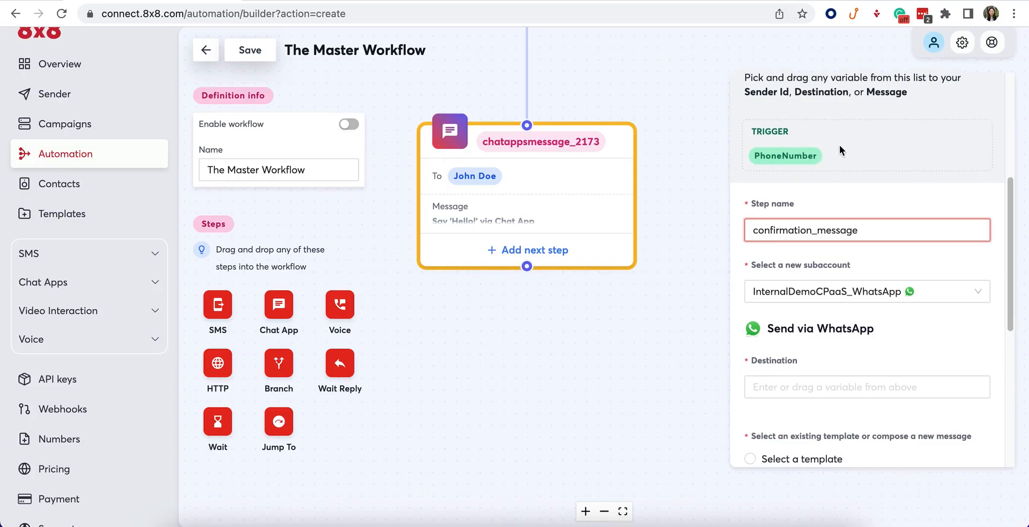
{"action": "left_click_drag", "start_coordinate": [798, 153], "coordinate": [882, 382]}
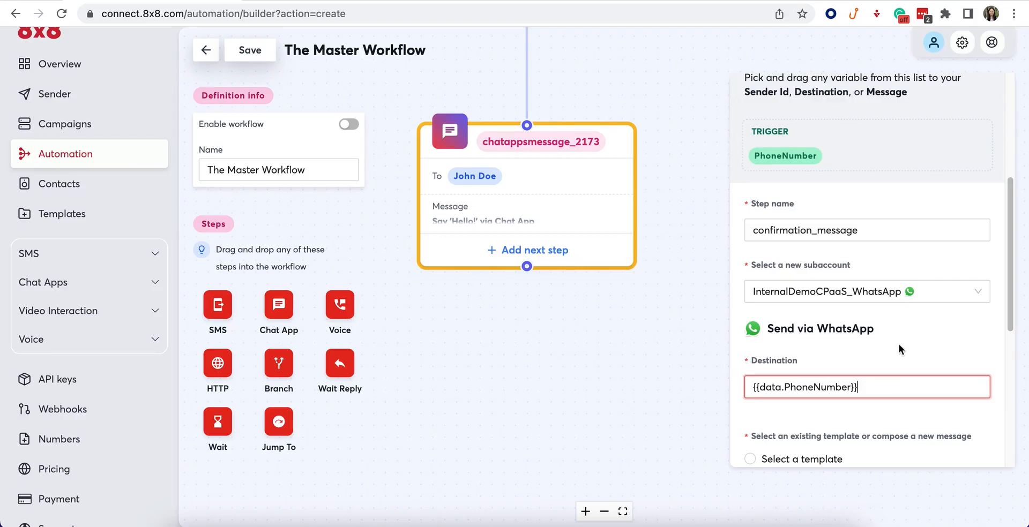
{"action": "scroll", "coordinate": [899, 344], "scroll_direction": "down", "scroll_amount": 3}
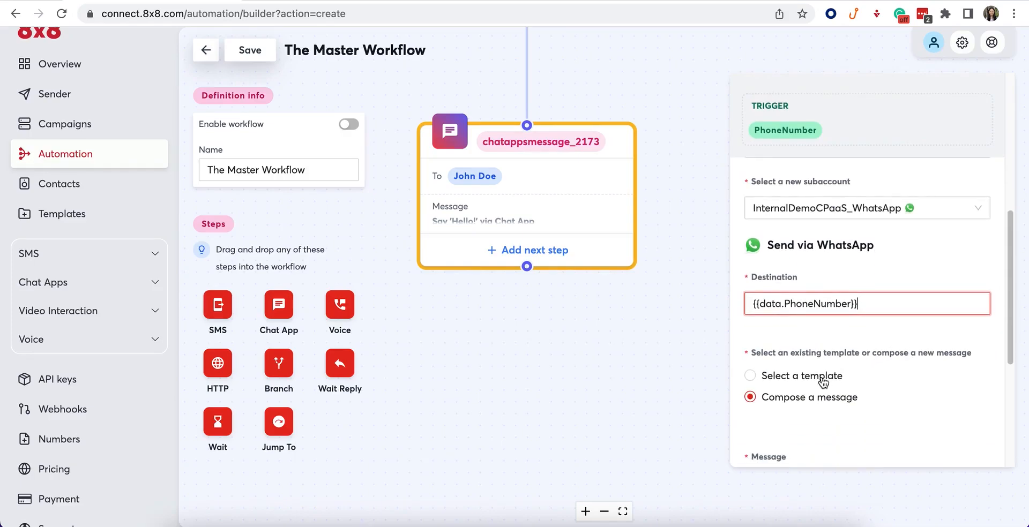
Set the confirmation_message step to send the WhatsApp template followup_withoutname_v2 and update the Chat App step.
{"action": "left_click", "coordinate": [828, 377]}
{"action": "scroll", "coordinate": [898, 354], "scroll_direction": "down", "scroll_amount": 2}
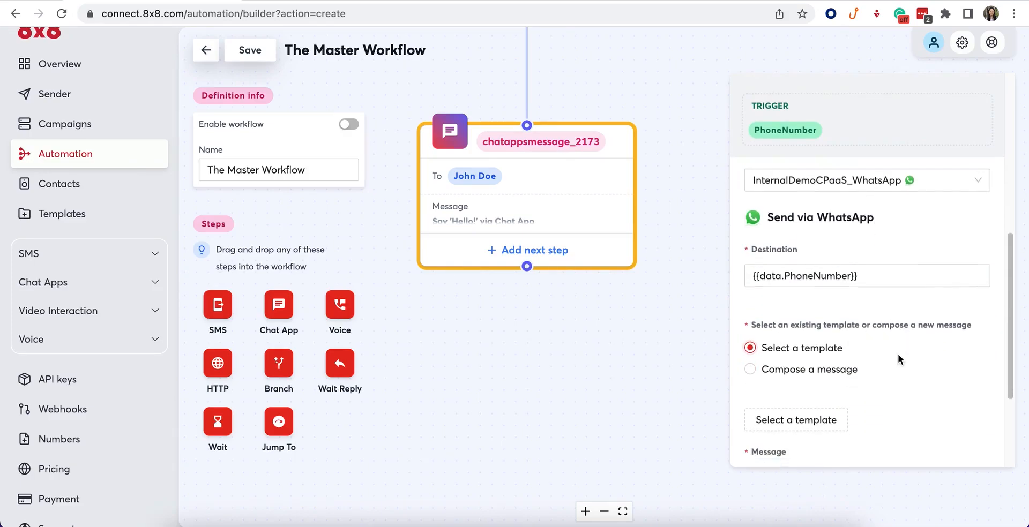
{"action": "left_click", "coordinate": [812, 393]}
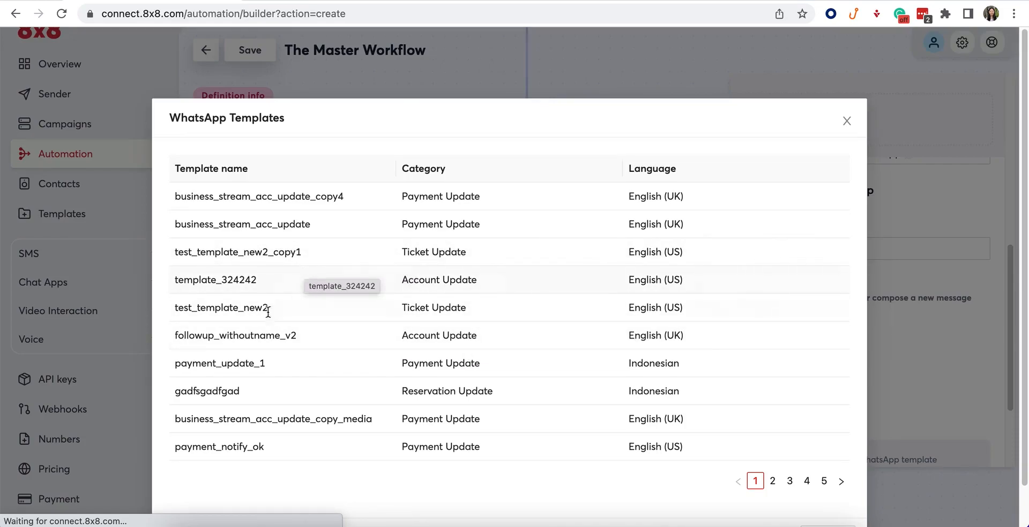
{"action": "left_click", "coordinate": [257, 329]}
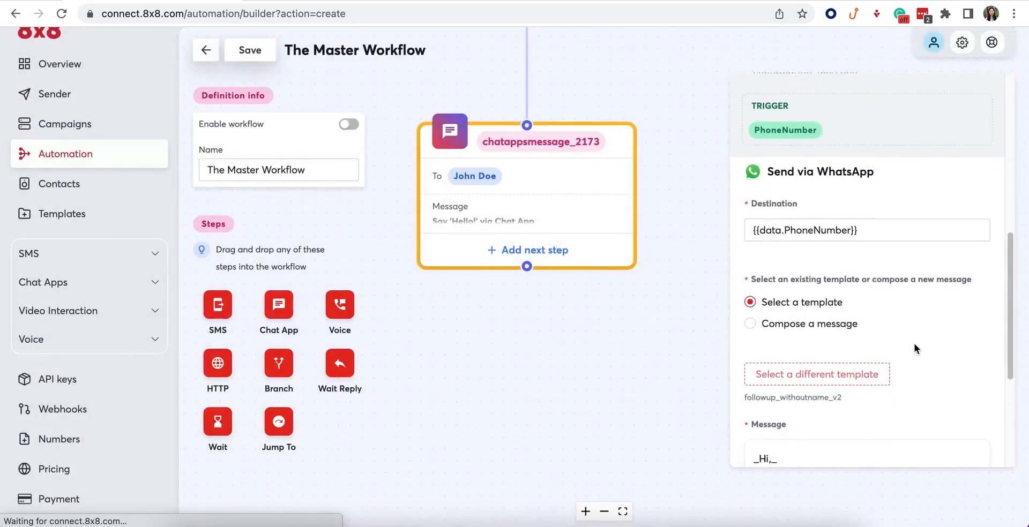
{"action": "scroll", "coordinate": [917, 346], "scroll_direction": "down", "scroll_amount": 4}
{"action": "scroll", "coordinate": [931, 343], "scroll_direction": "down", "scroll_amount": 1}
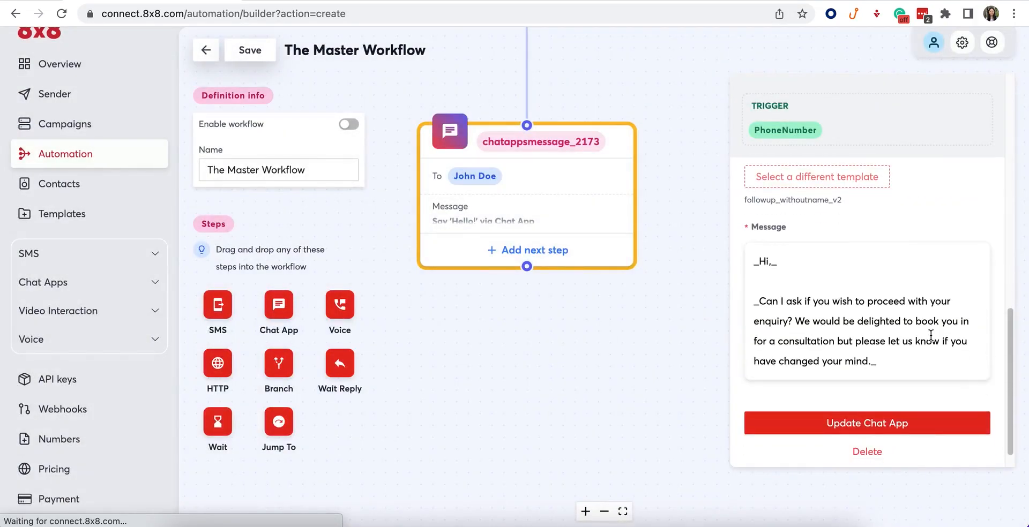
{"action": "left_click", "coordinate": [904, 417]}
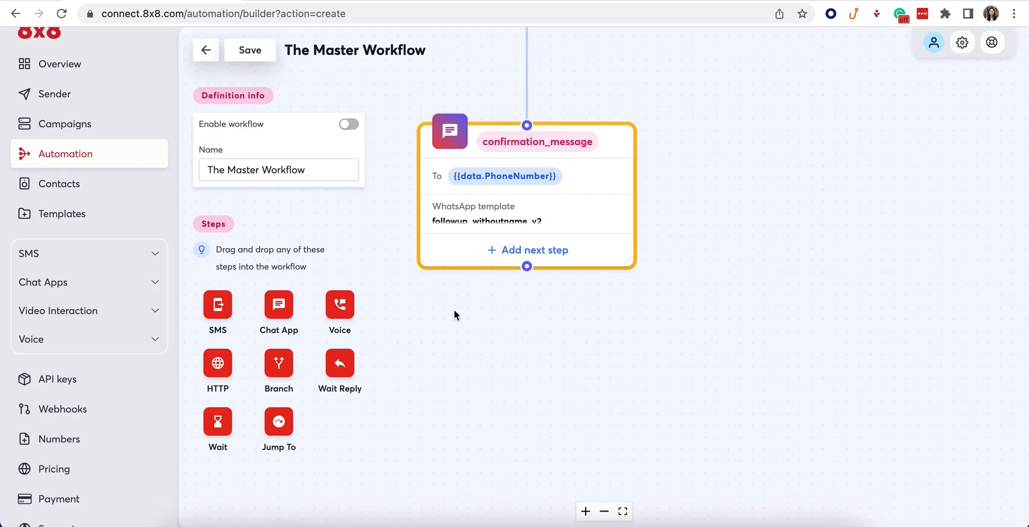
Add a Wait Reply step below confirmation_message and connect the confirmation_message output to it.
{"action": "left_click_drag", "start_coordinate": [340, 364], "coordinate": [526, 359]}
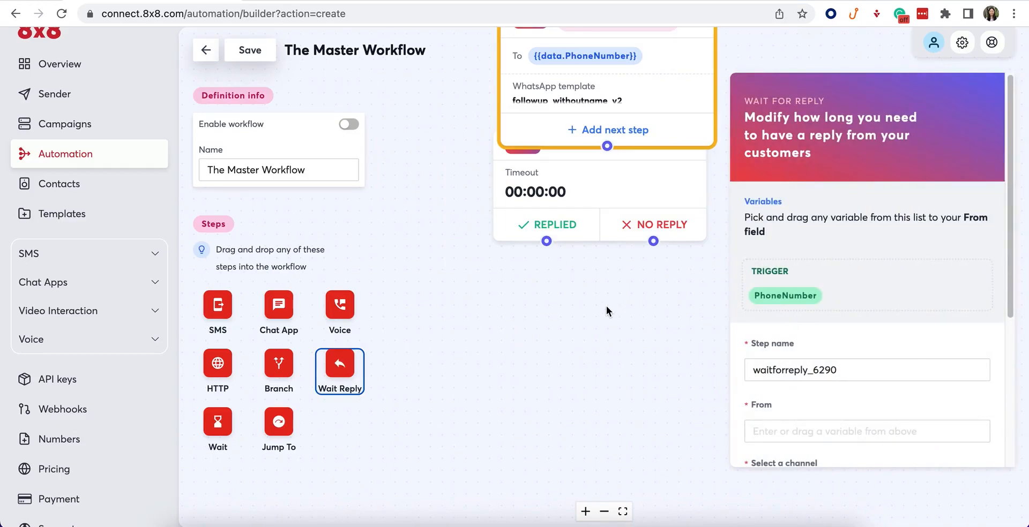
{"action": "left_click_drag", "start_coordinate": [620, 185], "coordinate": [633, 273]}
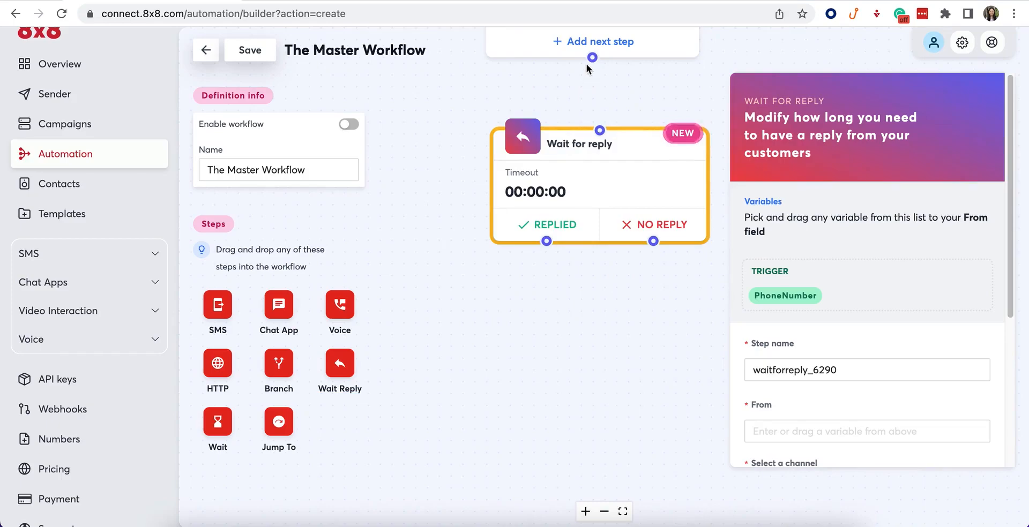
{"action": "left_click_drag", "start_coordinate": [490, 81], "coordinate": [441, 214]}
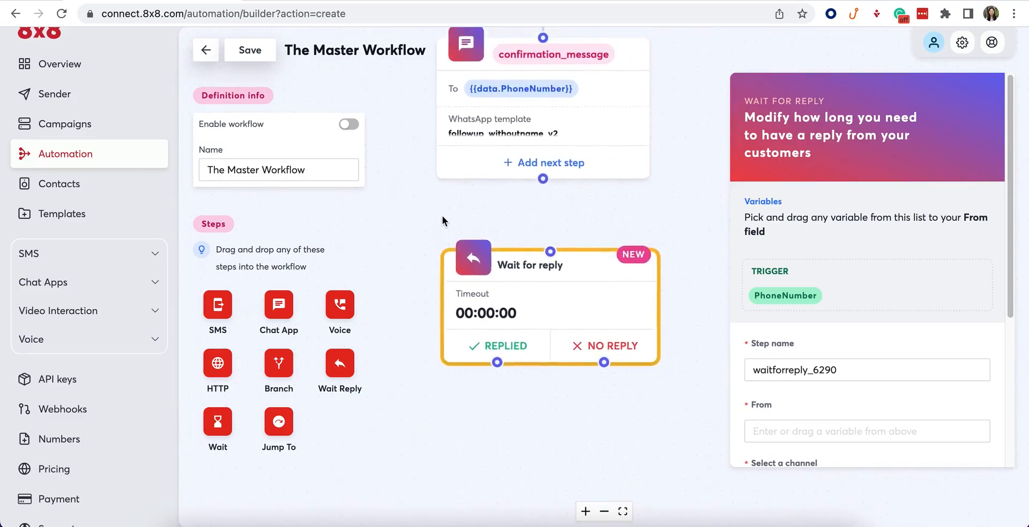
{"action": "left_click_drag", "start_coordinate": [547, 193], "coordinate": [554, 266]}
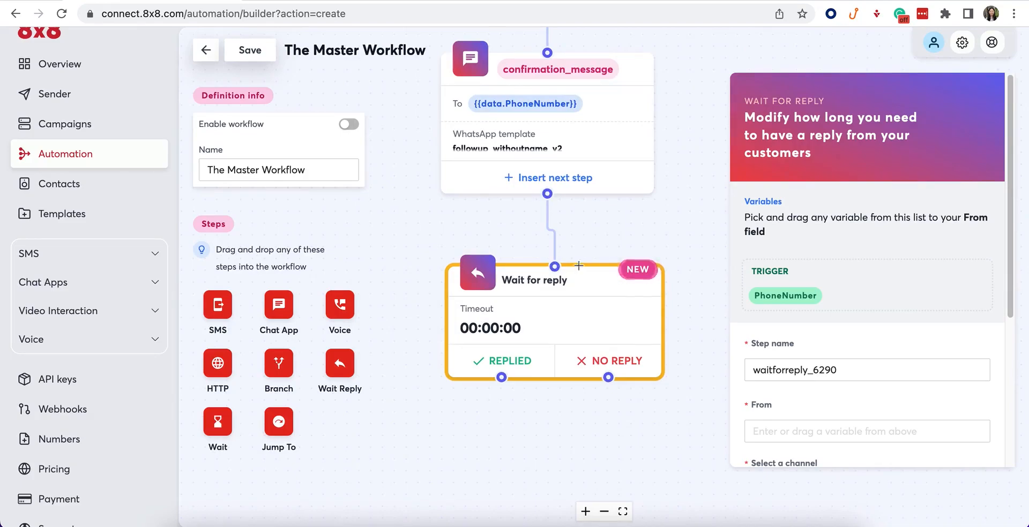
Name the Wait Reply step "wait_for_reply" and set its From value to the PhoneNumber trigger variable.
{"action": "left_click", "coordinate": [887, 362]}
{"action": "key", "text": "super+a"}
{"action": "type", "text": "wait_for_reply\""}
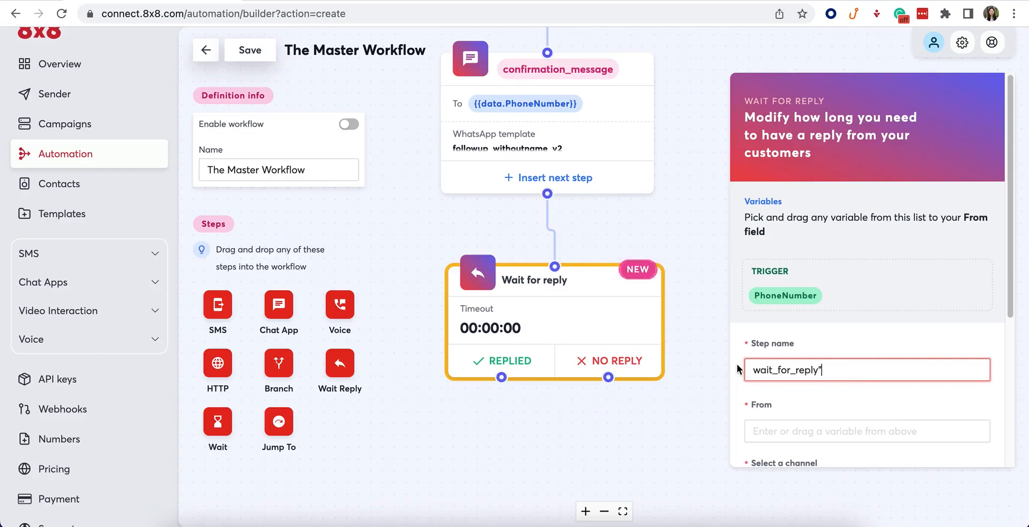
{"action": "key", "text": "BackSpace"}
{"action": "scroll", "coordinate": [911, 286], "scroll_direction": "down", "scroll_amount": 1}
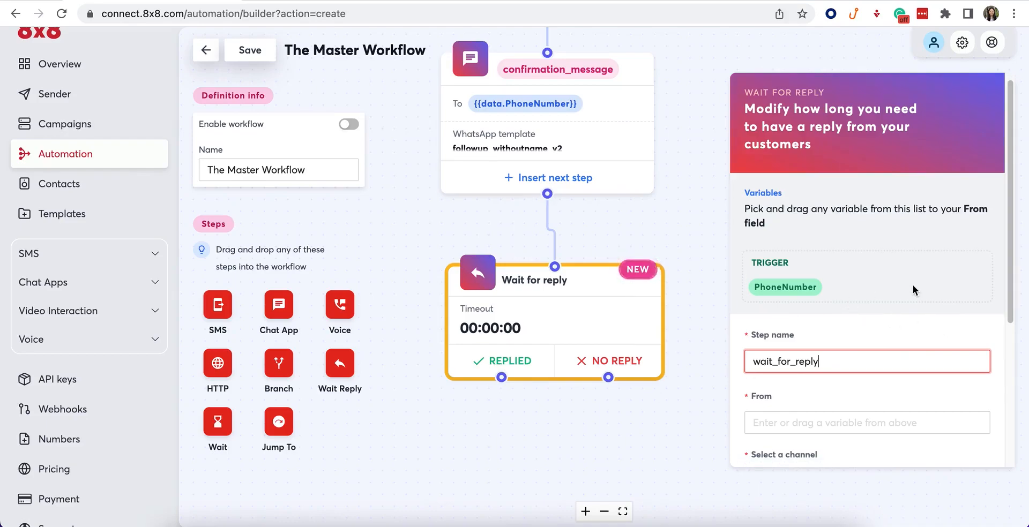
{"action": "left_click_drag", "start_coordinate": [786, 268], "coordinate": [827, 398]}
{"action": "scroll", "coordinate": [893, 341], "scroll_direction": "down", "scroll_amount": 1}
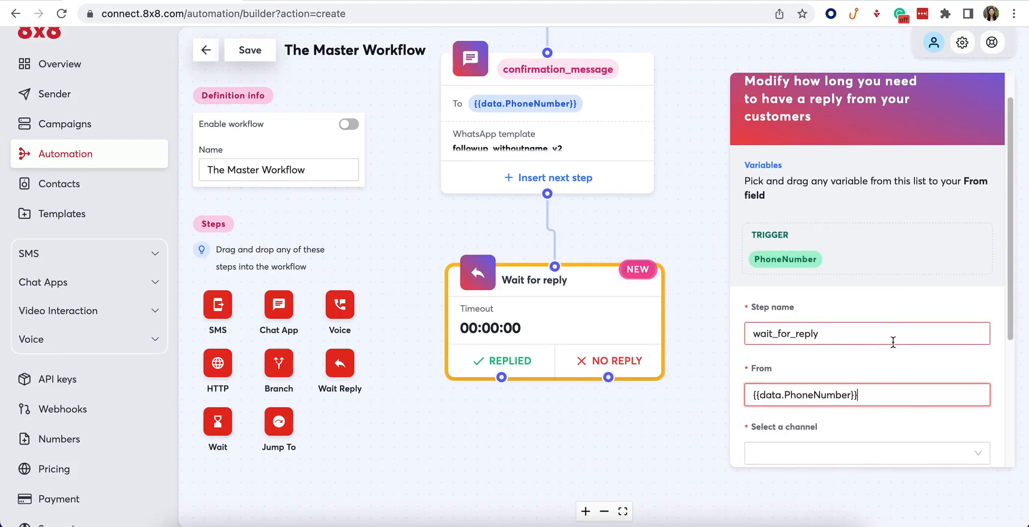
Set the wait_for_reply step's channel to WhatsApp and its timeout to 1 day, and update the step.
{"action": "scroll", "coordinate": [893, 342], "scroll_direction": "down", "scroll_amount": 2}
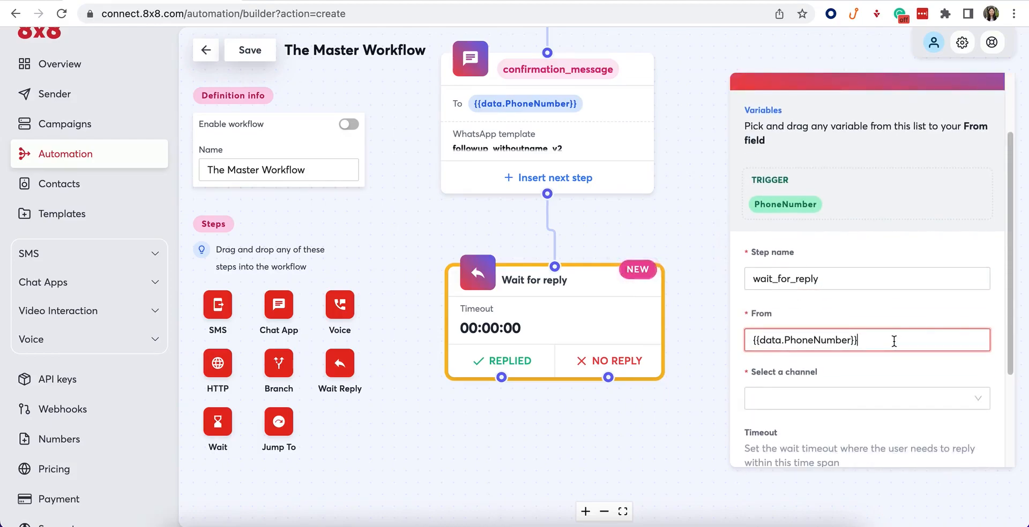
{"action": "scroll", "coordinate": [893, 342], "scroll_direction": "down", "scroll_amount": 2}
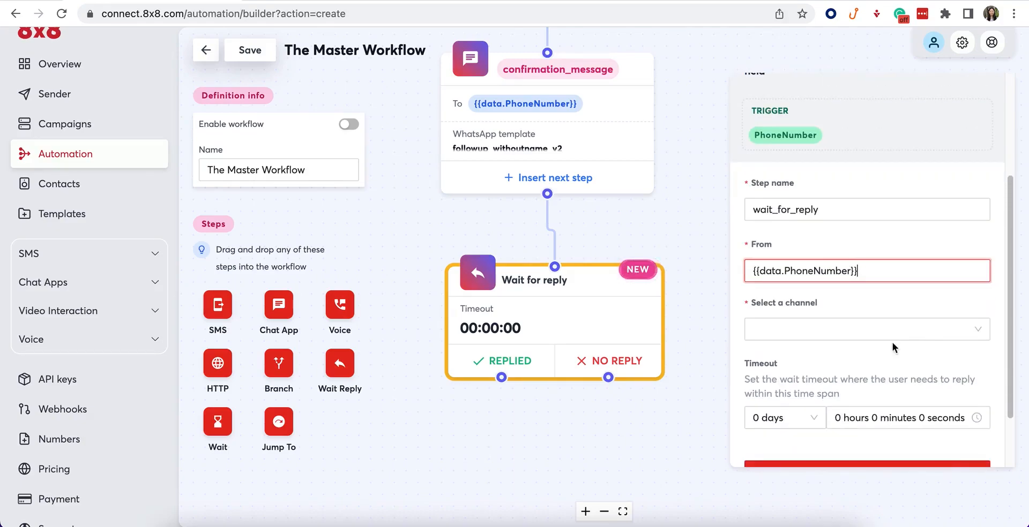
{"action": "left_click", "coordinate": [879, 329]}
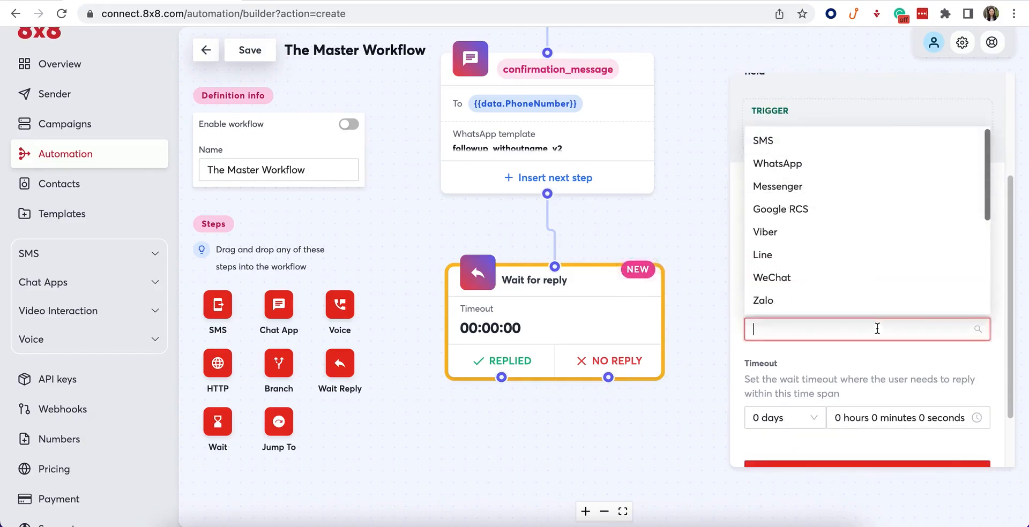
{"action": "left_click", "coordinate": [817, 164]}
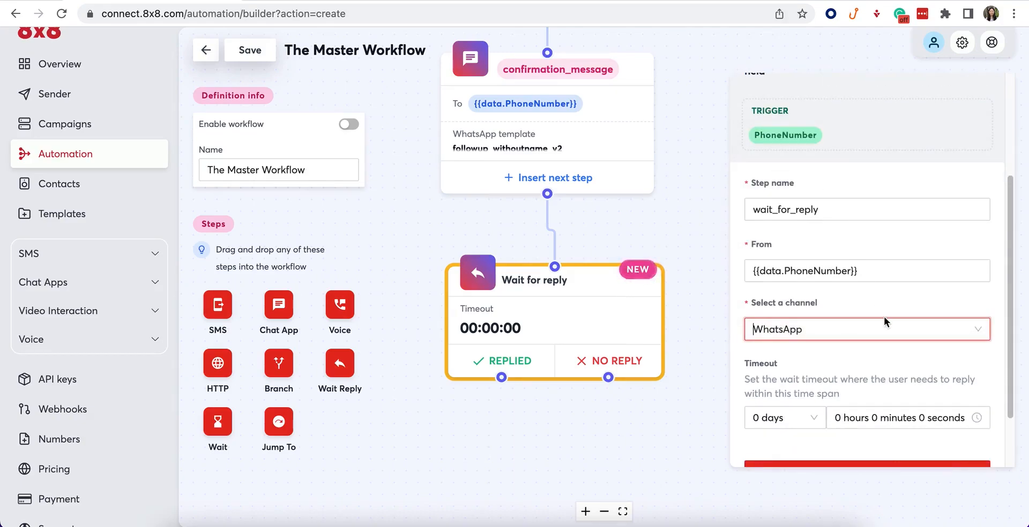
{"action": "scroll", "coordinate": [883, 316], "scroll_direction": "down", "scroll_amount": 2}
{"action": "left_click", "coordinate": [814, 371]}
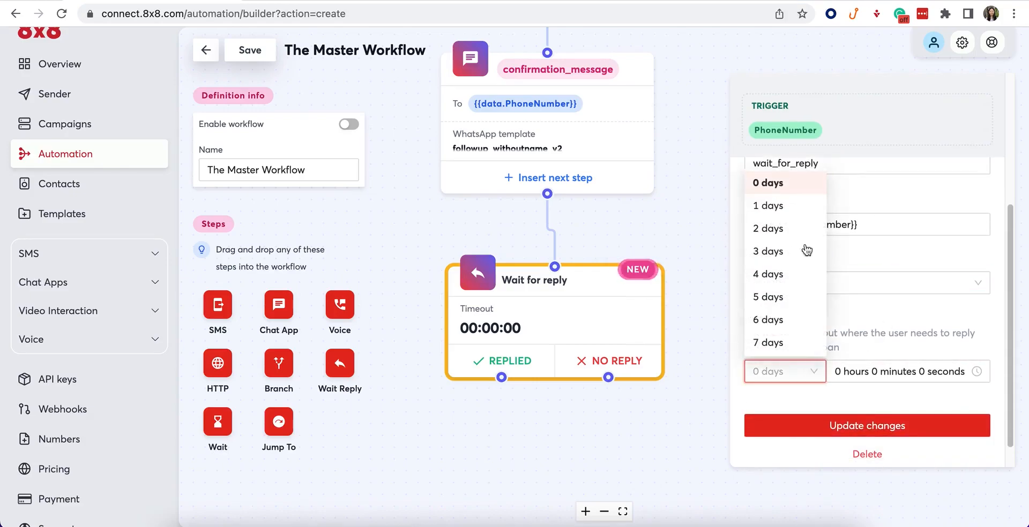
{"action": "left_click", "coordinate": [780, 210]}
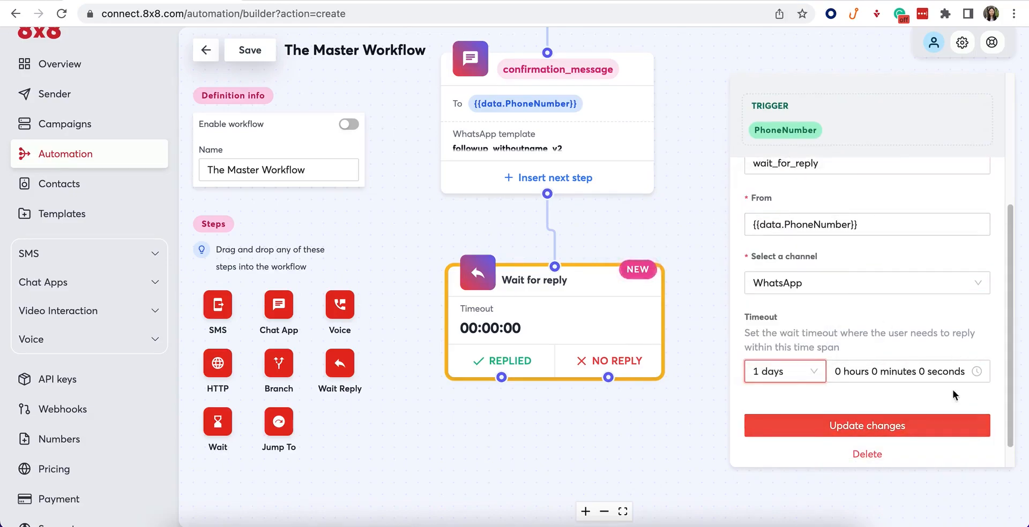
{"action": "left_click", "coordinate": [957, 426]}
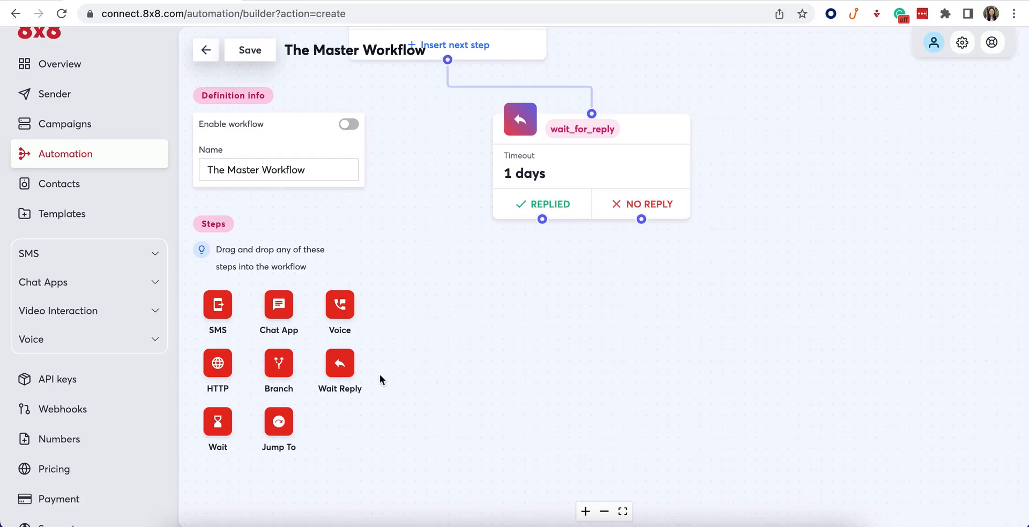
Add a Branch step below wait_for_reply and connect the REPLIED output to it.
{"action": "left_click_drag", "start_coordinate": [276, 367], "coordinate": [566, 332]}
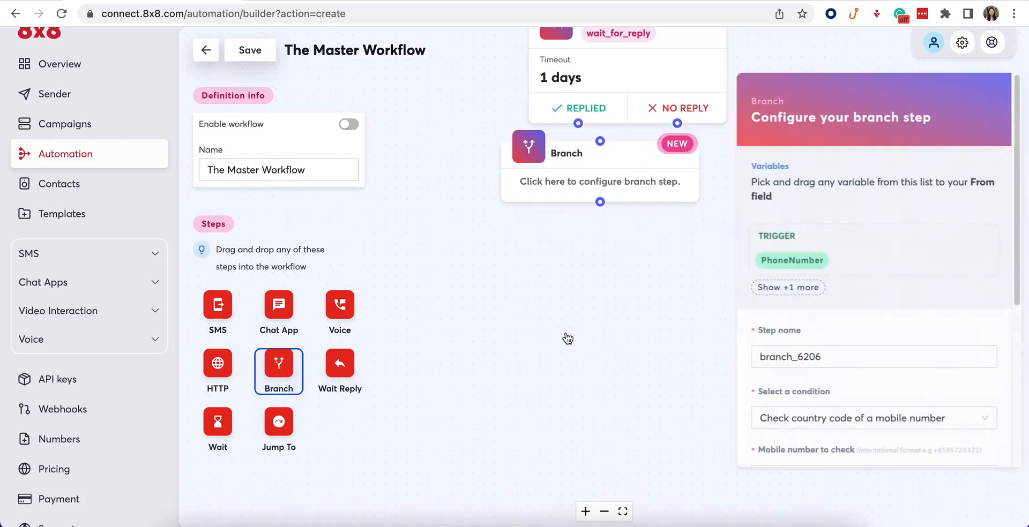
{"action": "left_click_drag", "start_coordinate": [614, 170], "coordinate": [638, 220]}
{"action": "left_click_drag", "start_coordinate": [613, 312], "coordinate": [591, 340]}
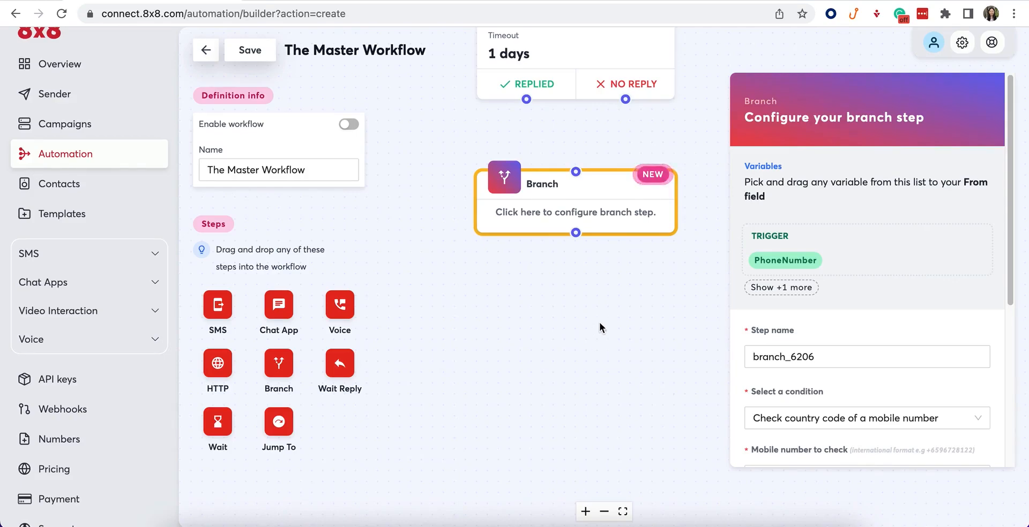
{"action": "left_click_drag", "start_coordinate": [601, 316], "coordinate": [595, 363]}
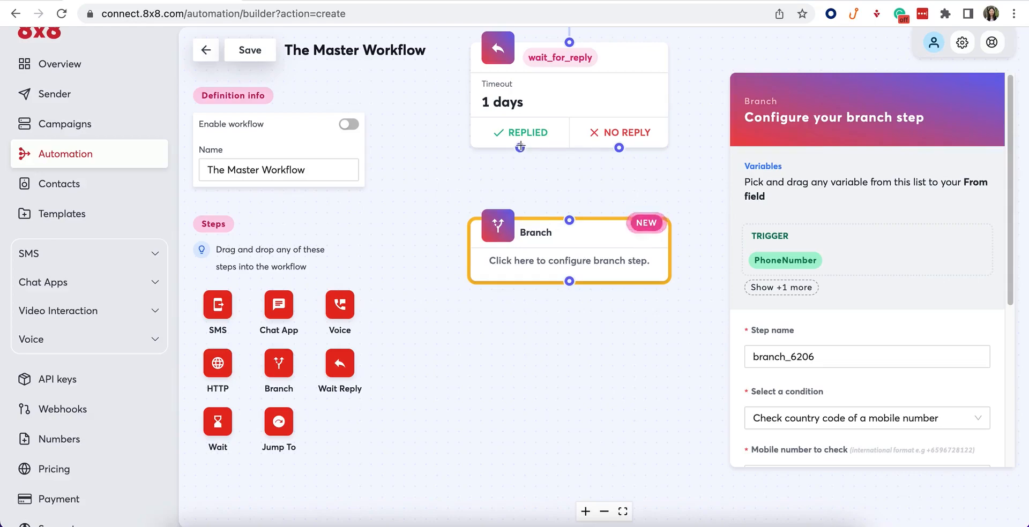
{"action": "left_click_drag", "start_coordinate": [520, 148], "coordinate": [569, 221]}
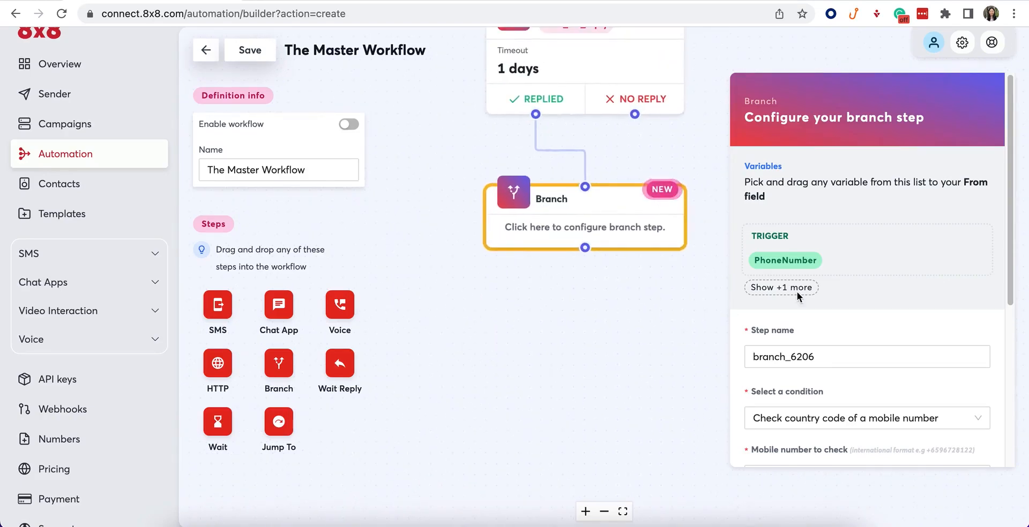
Name the Branch step "if_replied" and set its condition to "Check if a value contains a string".
{"action": "scroll", "coordinate": [878, 288], "scroll_direction": "down", "scroll_amount": 1}
{"action": "scroll", "coordinate": [879, 284], "scroll_direction": "down", "scroll_amount": 1}
{"action": "double_click", "coordinate": [772, 315]}
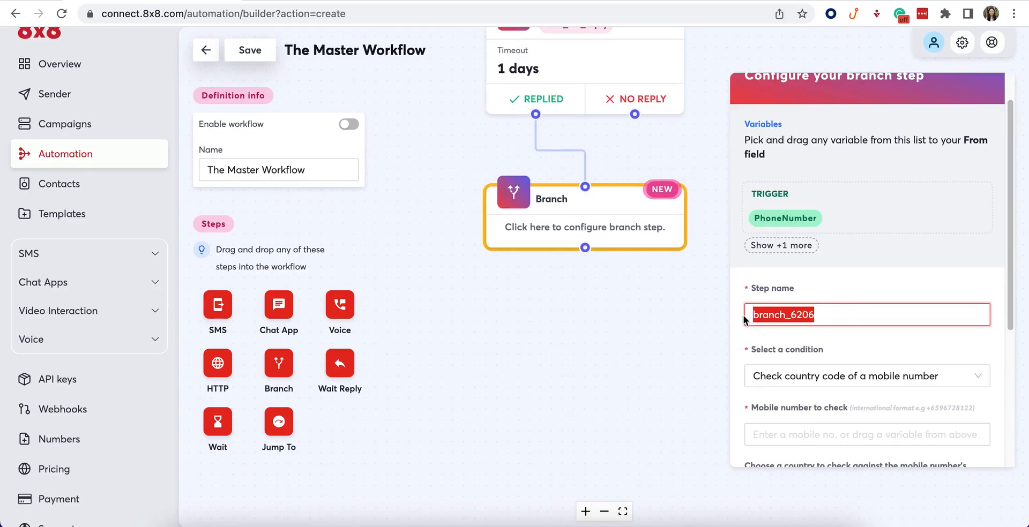
{"action": "type", "text": "if_replied"}
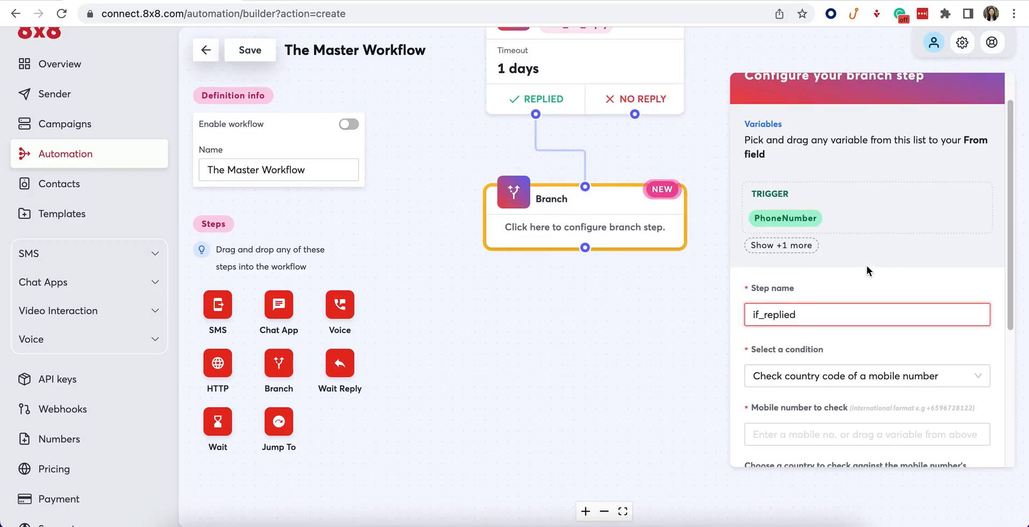
{"action": "scroll", "coordinate": [868, 257], "scroll_direction": "down", "scroll_amount": 3}
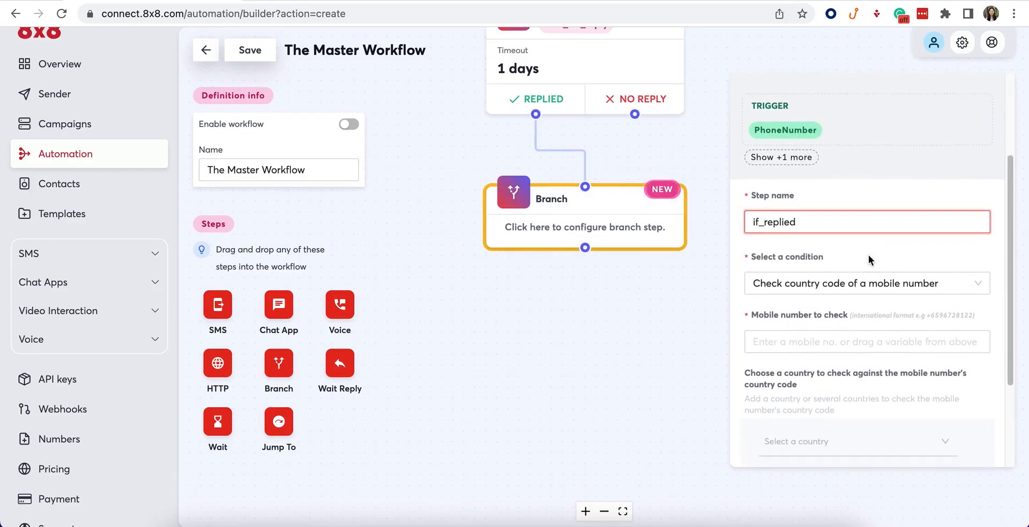
{"action": "left_click", "coordinate": [867, 274]}
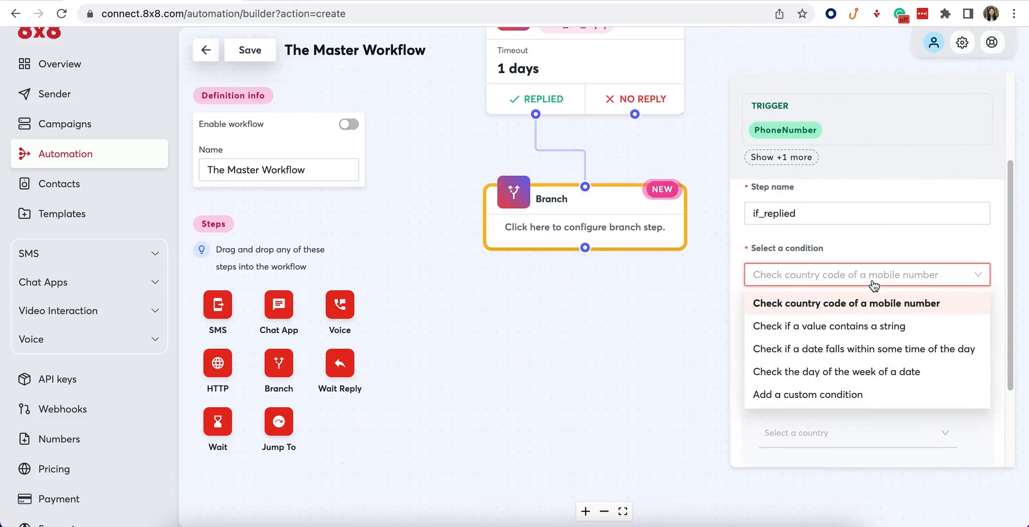
{"action": "left_click", "coordinate": [868, 328]}
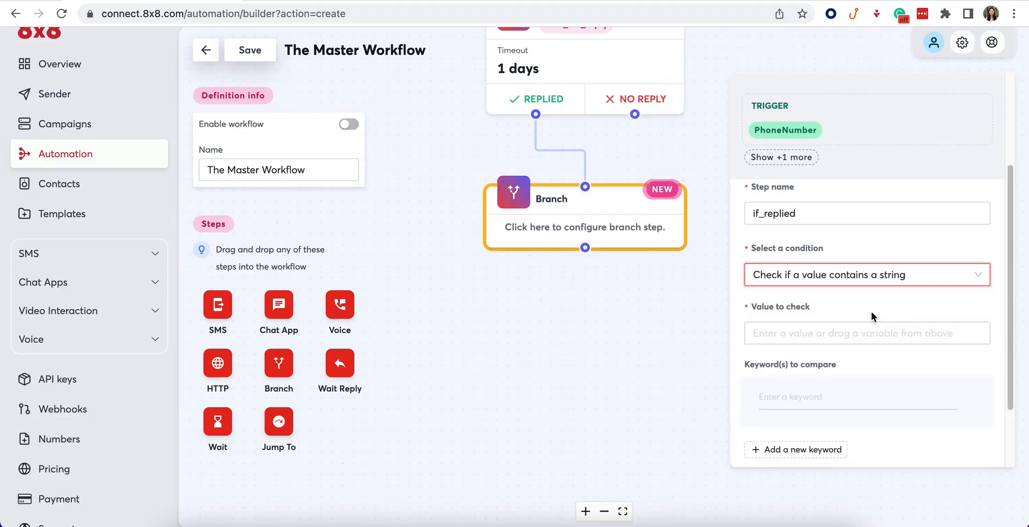
Set if_replied to check the wait_for_reply_step_text variable against the keyword 1, and update the Branch step.
{"action": "left_click", "coordinate": [794, 156]}
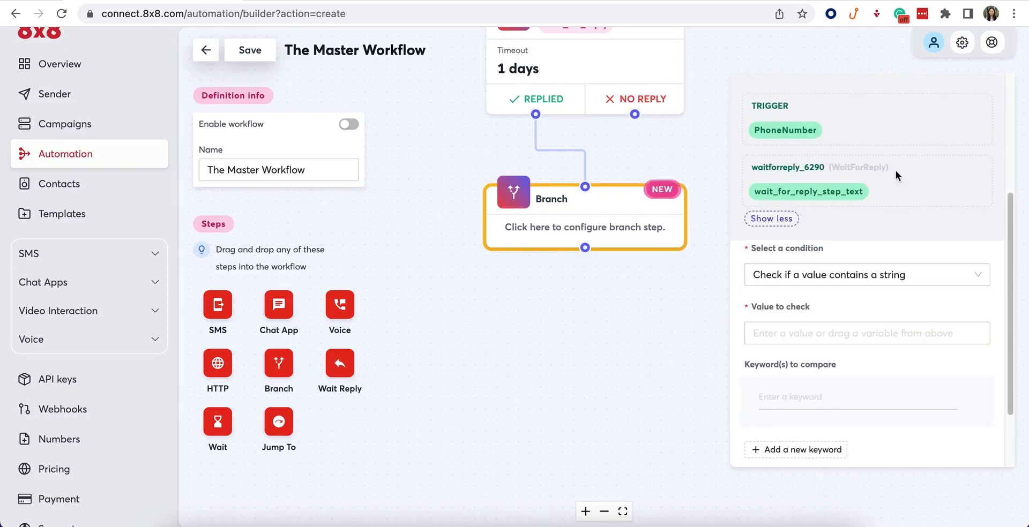
{"action": "scroll", "coordinate": [901, 172], "scroll_direction": "down", "scroll_amount": 1}
{"action": "left_click_drag", "start_coordinate": [851, 193], "coordinate": [864, 304]}
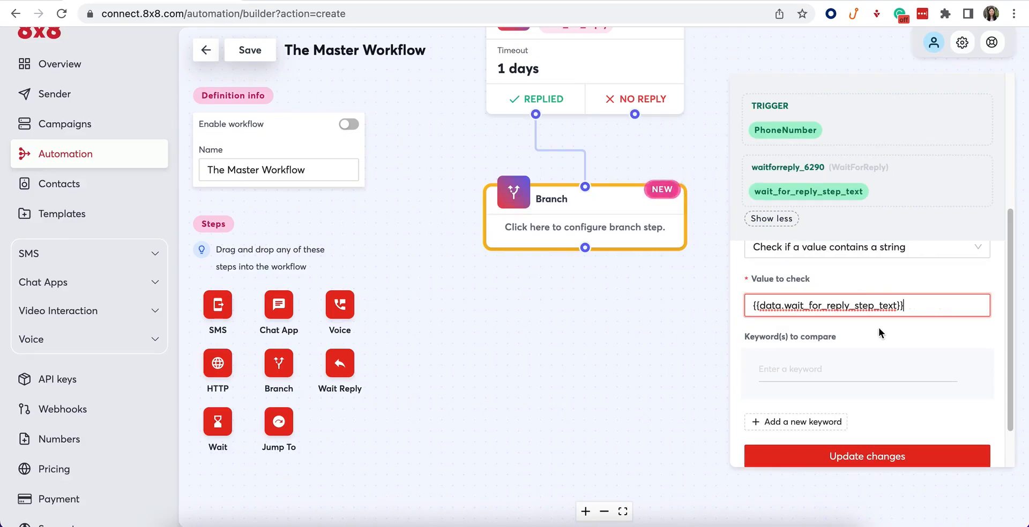
{"action": "scroll", "coordinate": [879, 327], "scroll_direction": "down", "scroll_amount": 1}
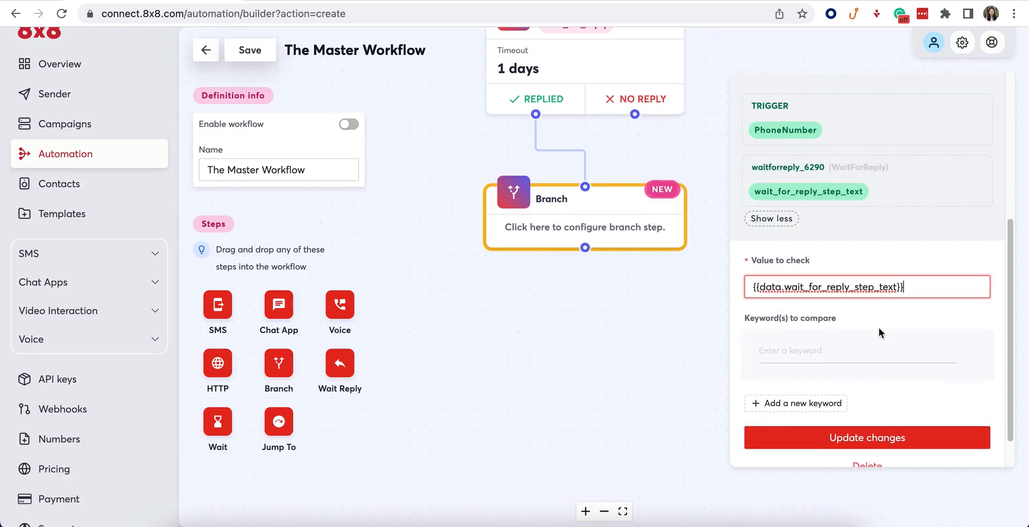
{"action": "left_click", "coordinate": [863, 349]}
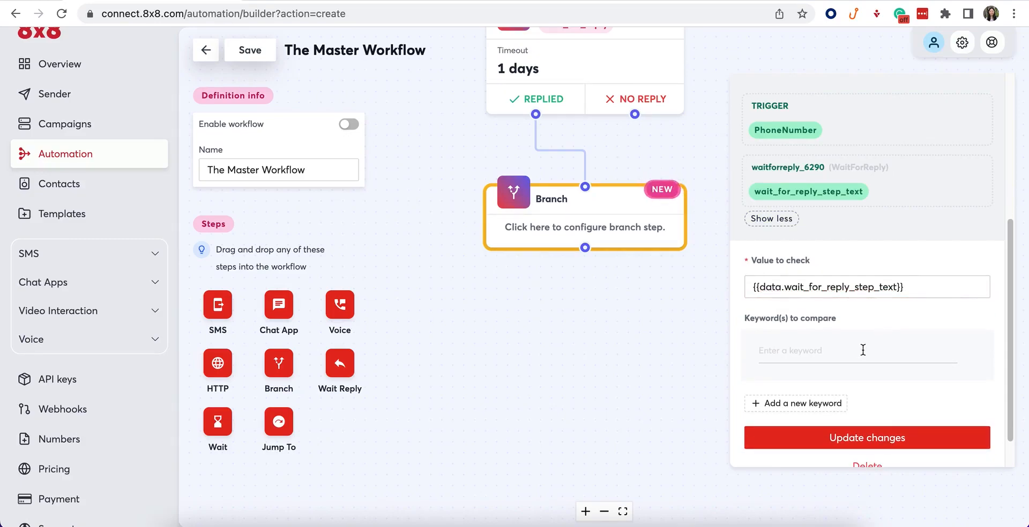
{"action": "type", "text": "1"}
{"action": "scroll", "coordinate": [931, 381], "scroll_direction": "down", "scroll_amount": 2}
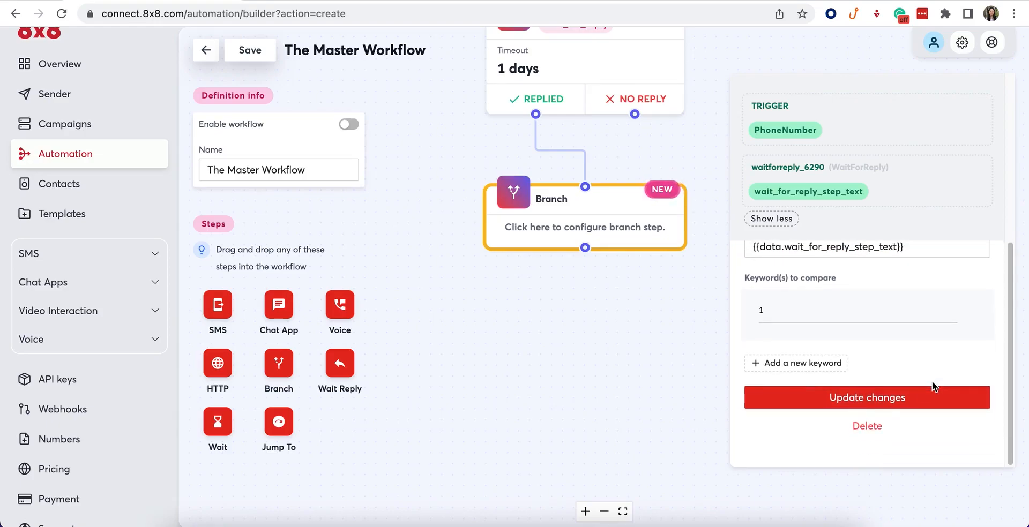
{"action": "left_click", "coordinate": [916, 397]}
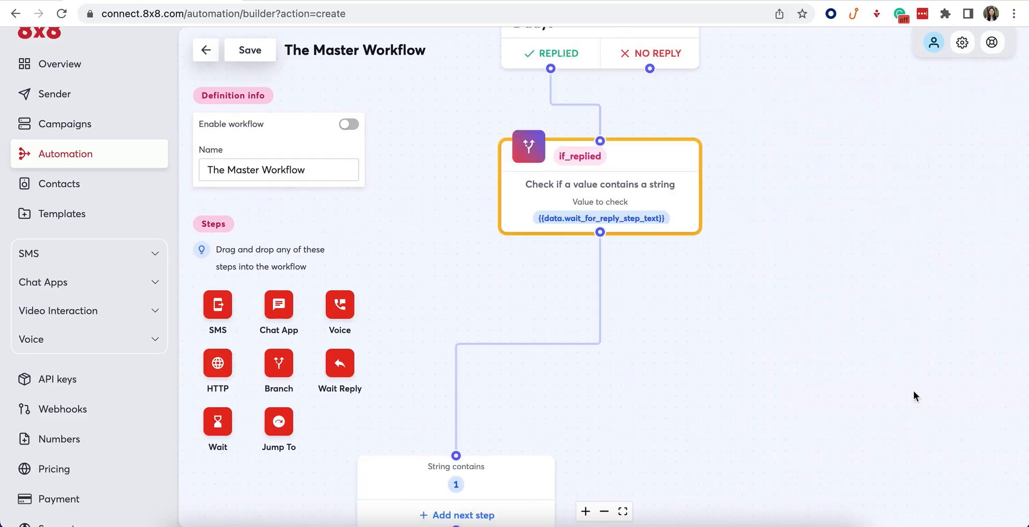
{"action": "scroll", "coordinate": [738, 401], "scroll_direction": "down", "scroll_amount": 5}
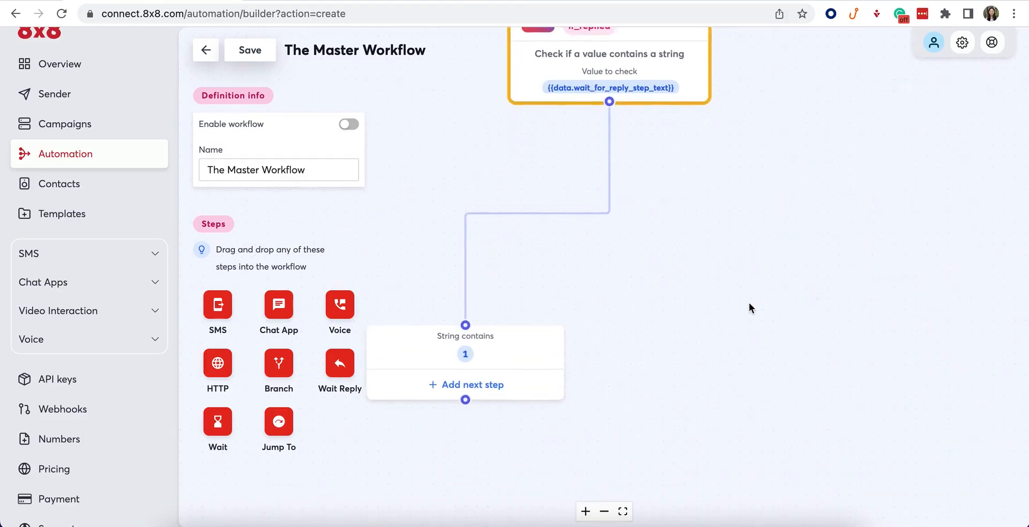
Add a Chat App step below the "String contains 1" branch of if_replied and connect the branch output to it.
{"action": "scroll", "coordinate": [752, 282], "scroll_direction": "down", "scroll_amount": 2}
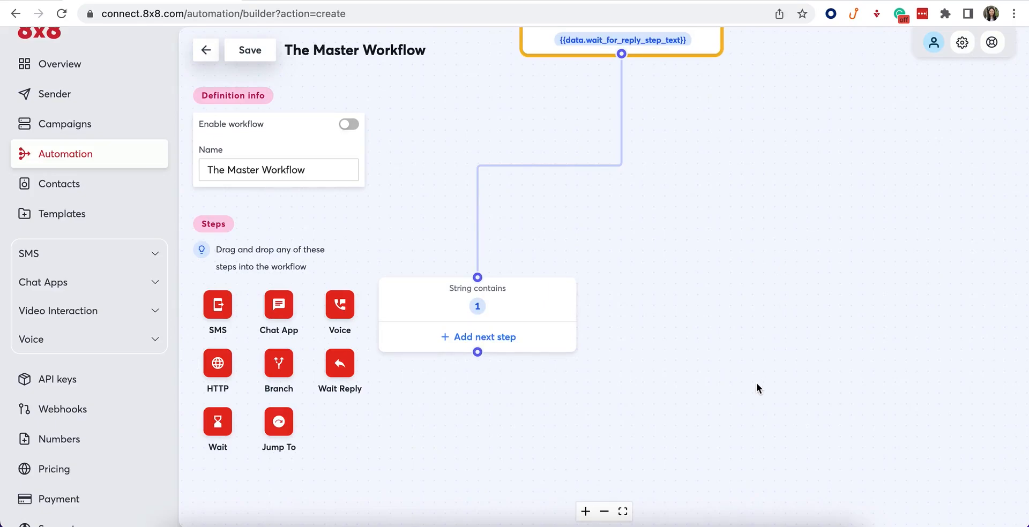
{"action": "scroll", "coordinate": [756, 370], "scroll_direction": "down", "scroll_amount": 1}
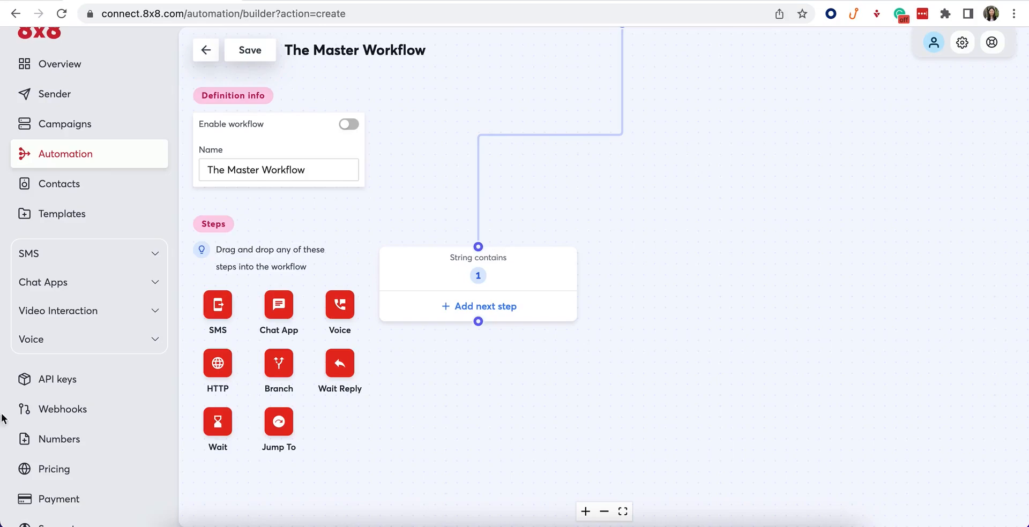
{"action": "left_click_drag", "start_coordinate": [637, 357], "coordinate": [664, 277]}
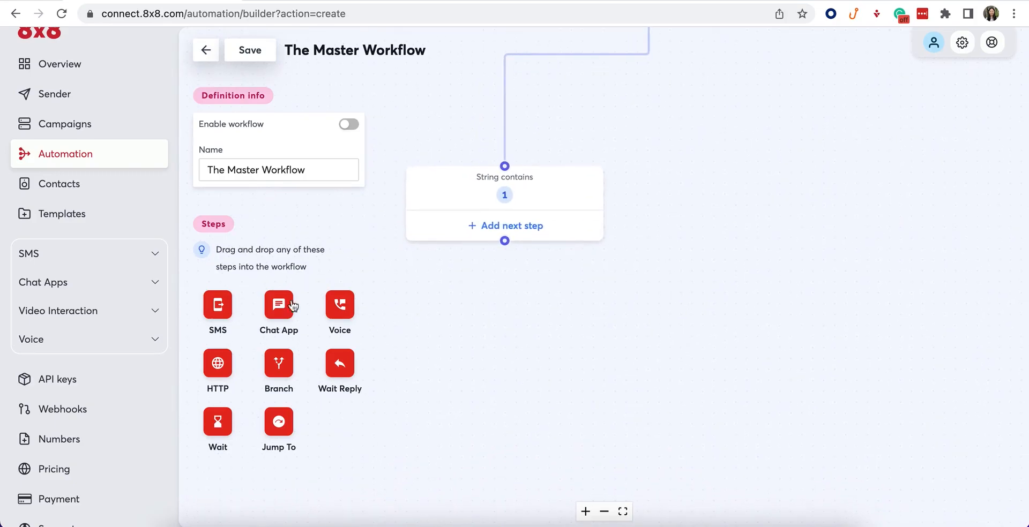
{"action": "left_click_drag", "start_coordinate": [279, 306], "coordinate": [524, 375]}
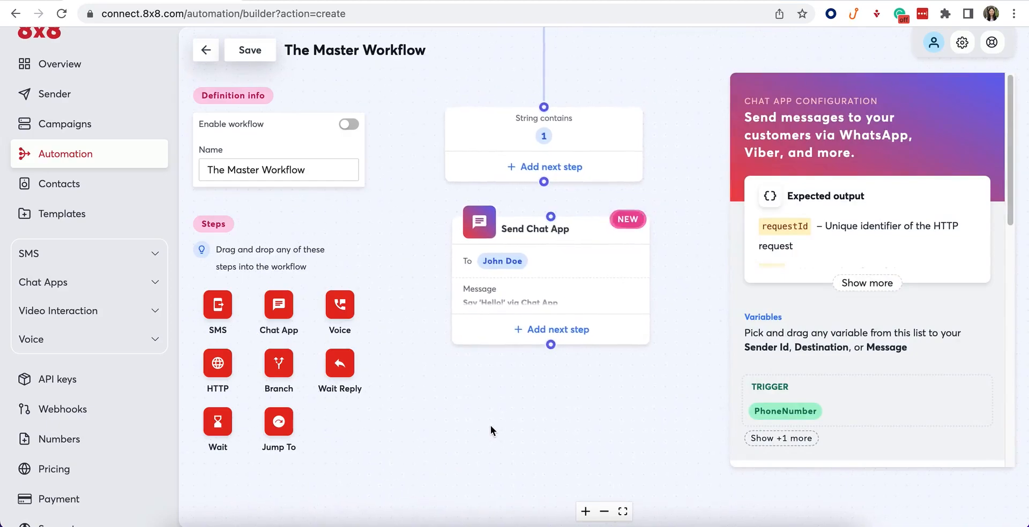
{"action": "left_click_drag", "start_coordinate": [593, 263], "coordinate": [589, 290]}
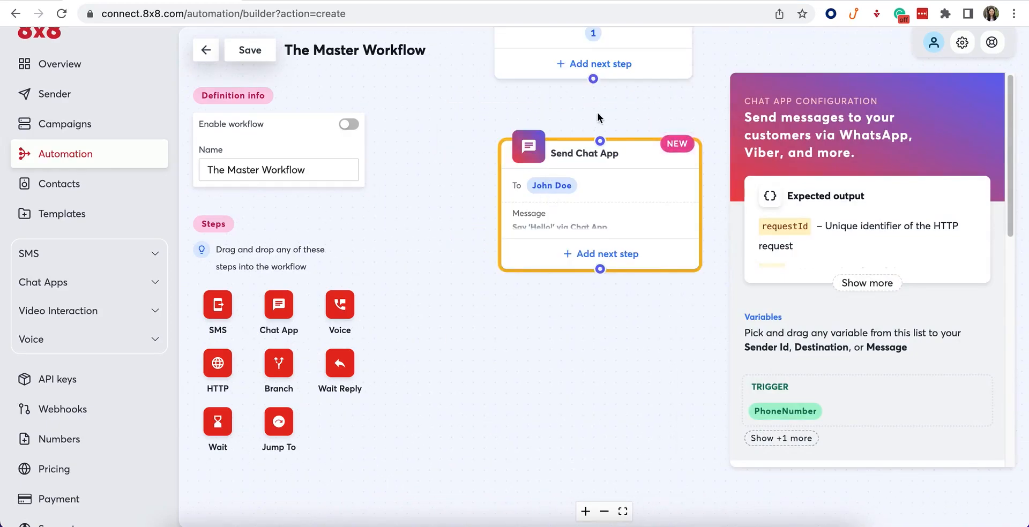
{"action": "left_click_drag", "start_coordinate": [599, 140], "coordinate": [599, 140]}
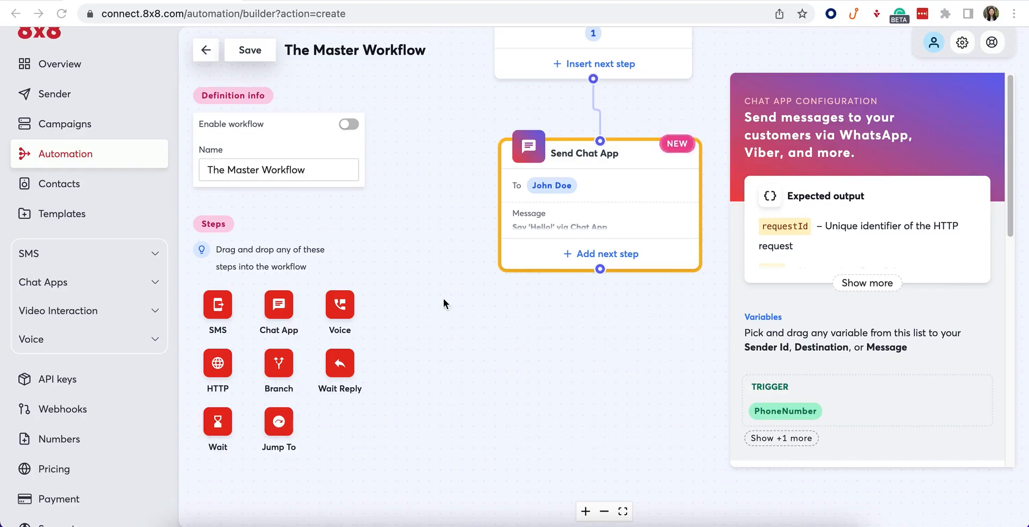
Name the new Chat App step "if_replied_message" and set its destination to the trigger's PhoneNumber variable.
{"action": "scroll", "coordinate": [904, 313], "scroll_direction": "down", "scroll_amount": 5}
{"action": "left_click_drag", "start_coordinate": [879, 252], "coordinate": [752, 249]}
{"action": "type", "text": "if_replied_message"}
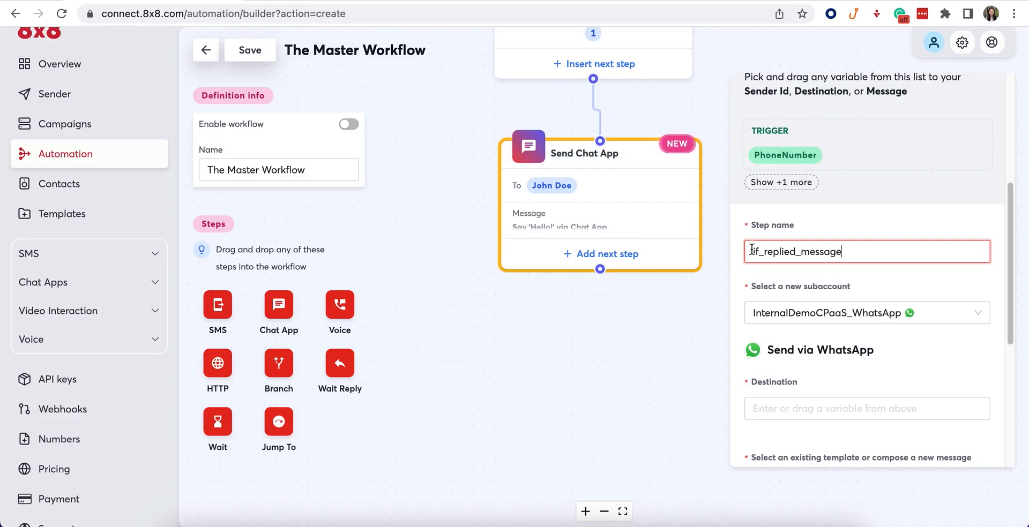
{"action": "scroll", "coordinate": [923, 239], "scroll_direction": "down", "scroll_amount": 2}
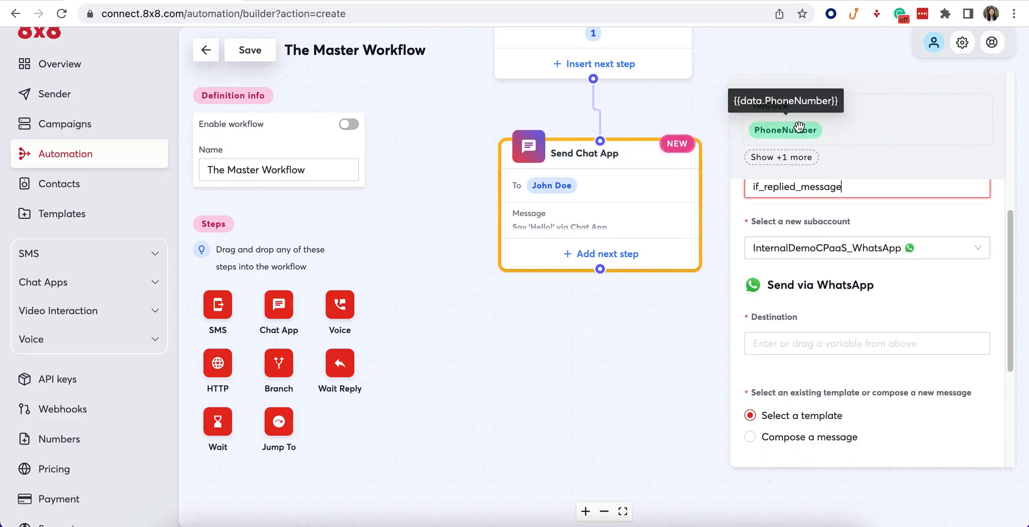
{"action": "left_click_drag", "start_coordinate": [799, 131], "coordinate": [906, 341]}
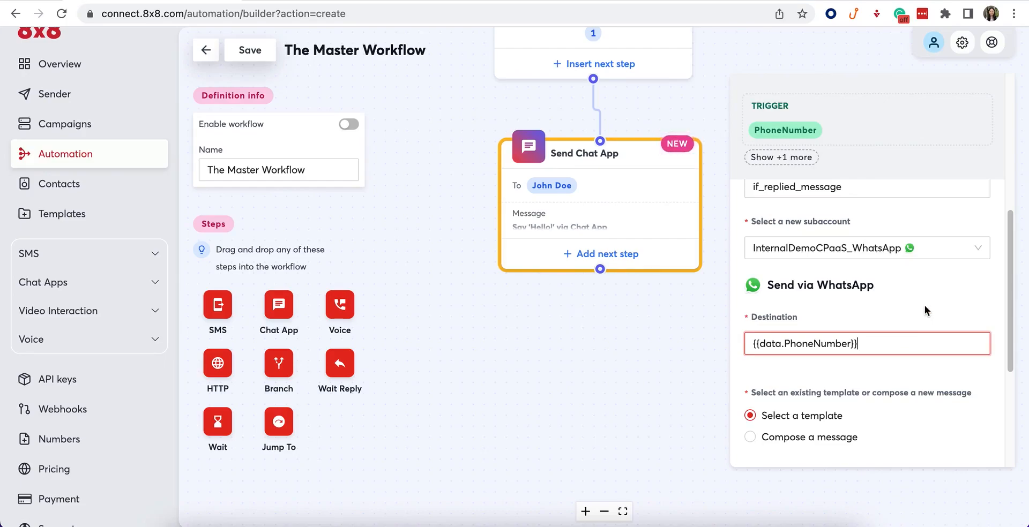
Compose the message "Thank you for your reply. We will now confirm your appointment" for if_replied_message and update the step.
{"action": "scroll", "coordinate": [925, 305], "scroll_direction": "down", "scroll_amount": 5}
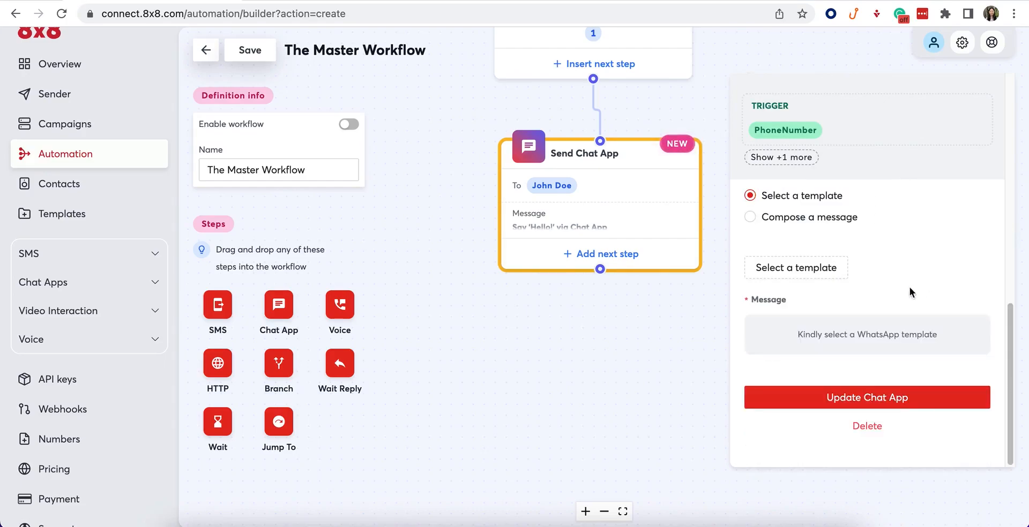
{"action": "left_click", "coordinate": [817, 217]}
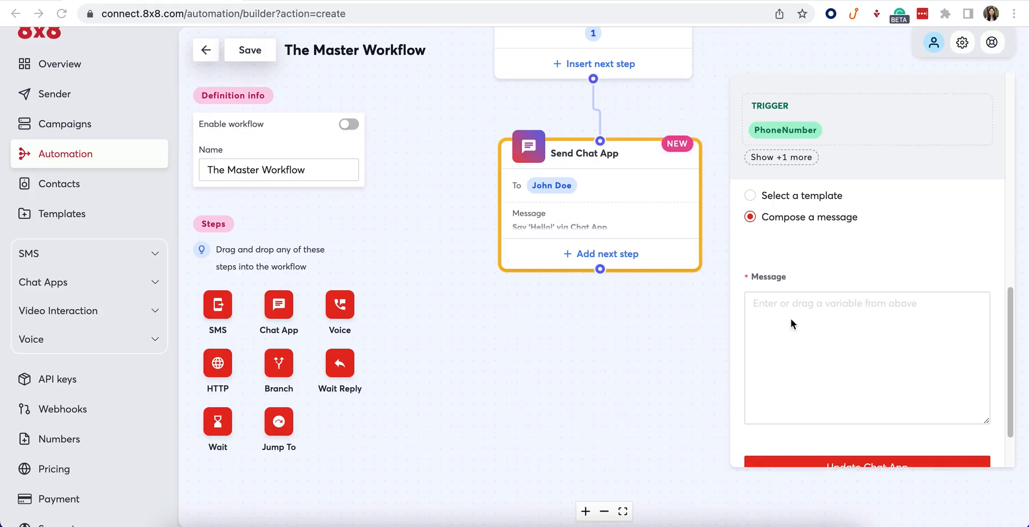
{"action": "left_click", "coordinate": [788, 301]}
{"action": "type", "text": "Thank you for your reply. We will now confirm your appointment"}
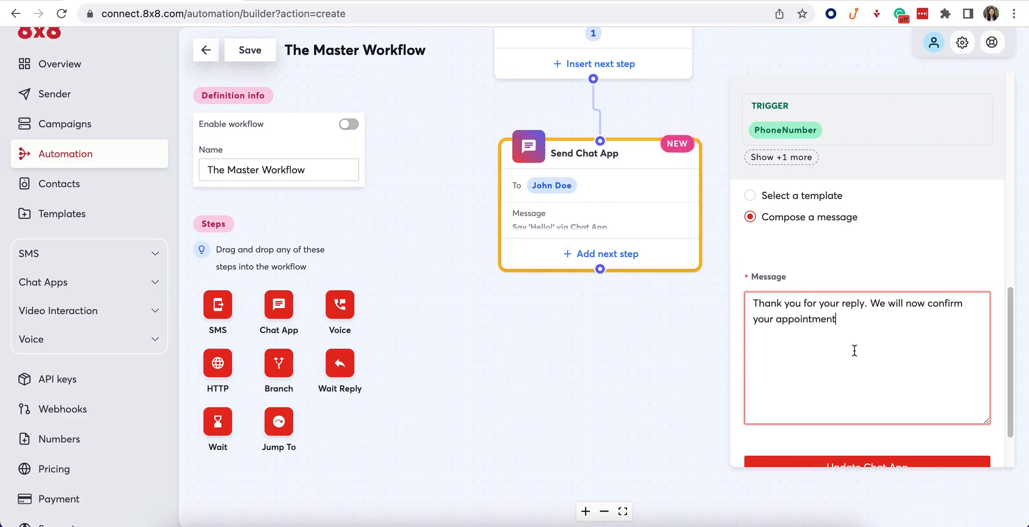
{"action": "scroll", "coordinate": [890, 230], "scroll_direction": "down", "scroll_amount": 2}
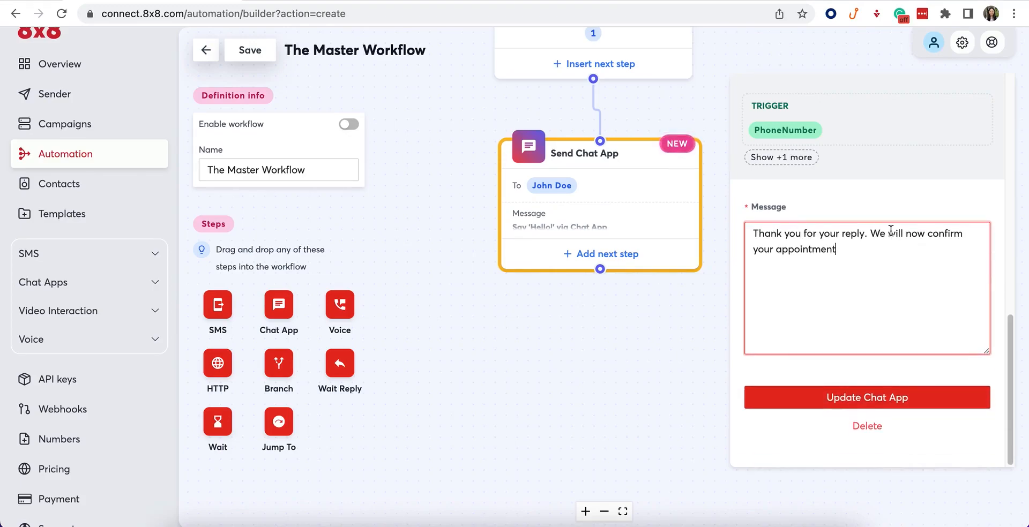
{"action": "left_click", "coordinate": [909, 400]}
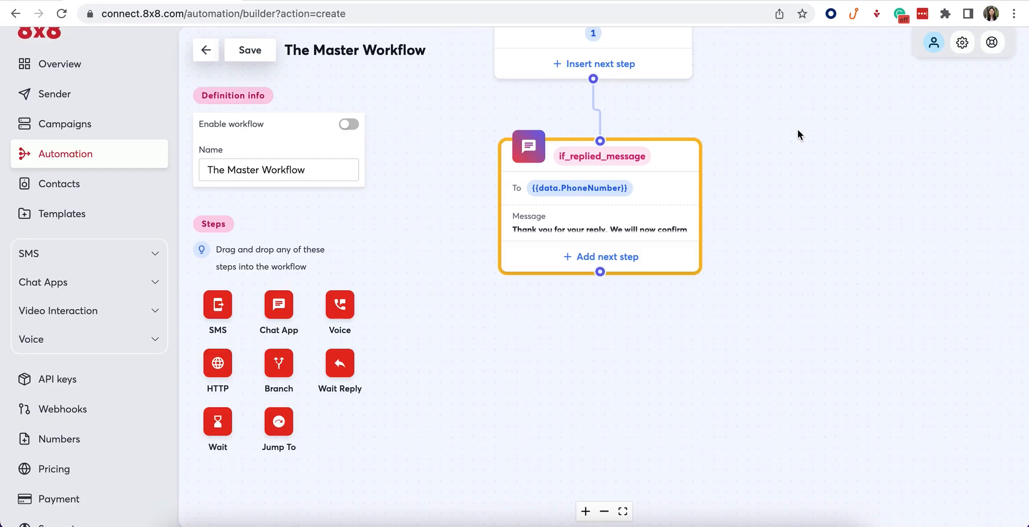
Move the wait_for_reply step further right on the canvas, so its NO REPLY output sits beyond the if_replied step.
{"action": "left_click_drag", "start_coordinate": [797, 129], "coordinate": [700, 359]}
{"action": "left_click_drag", "start_coordinate": [737, 98], "coordinate": [629, 321]}
{"action": "left_click_drag", "start_coordinate": [696, 123], "coordinate": [666, 240]}
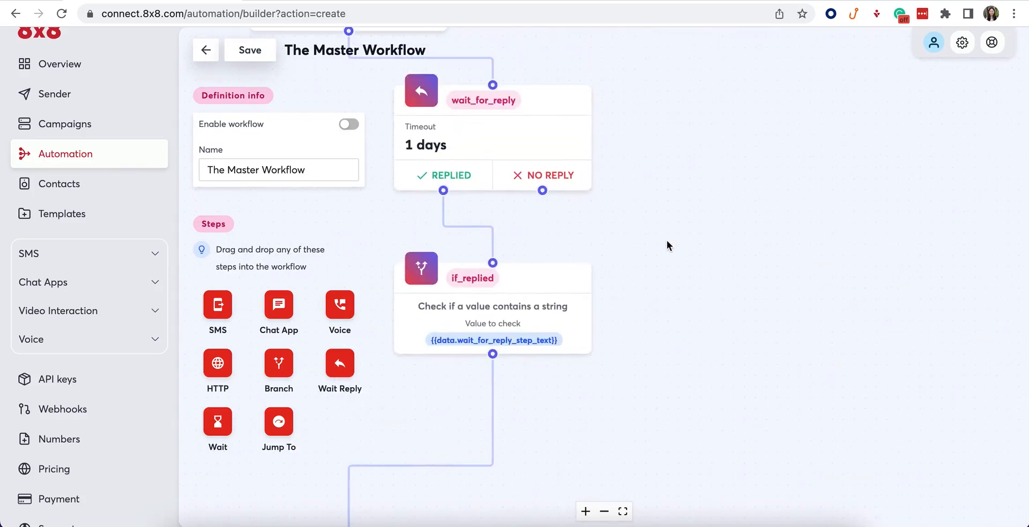
{"action": "left_click_drag", "start_coordinate": [562, 125], "coordinate": [726, 122]}
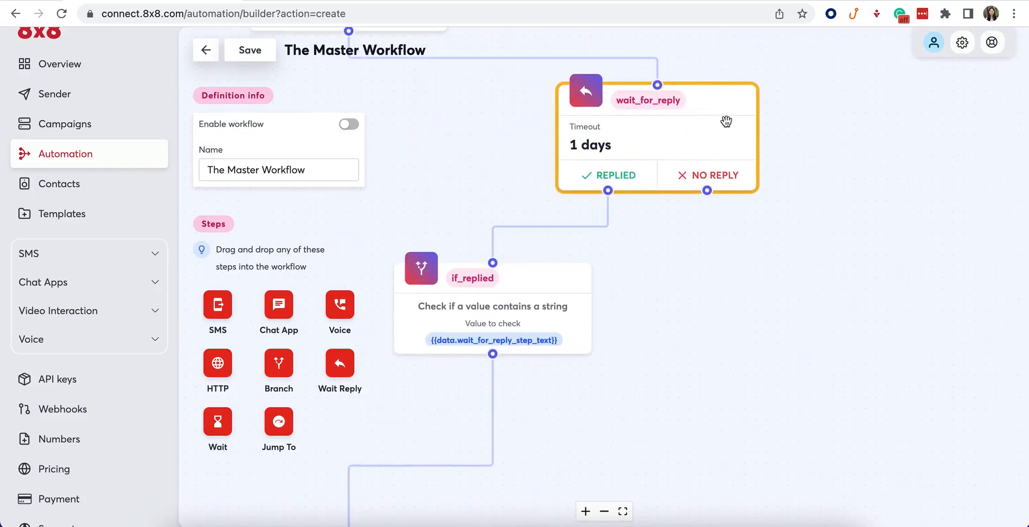
{"action": "left_click", "coordinate": [727, 119]}
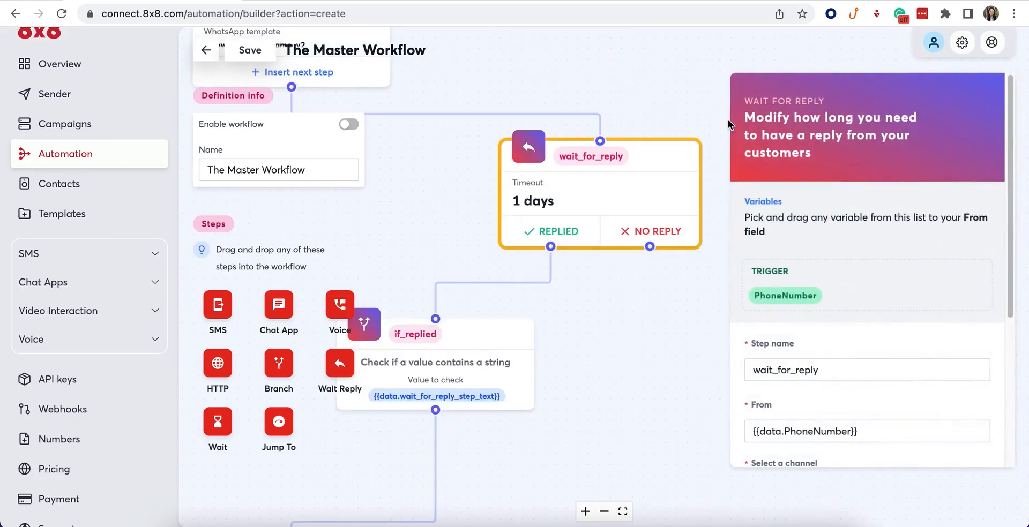
{"action": "left_click", "coordinate": [674, 293]}
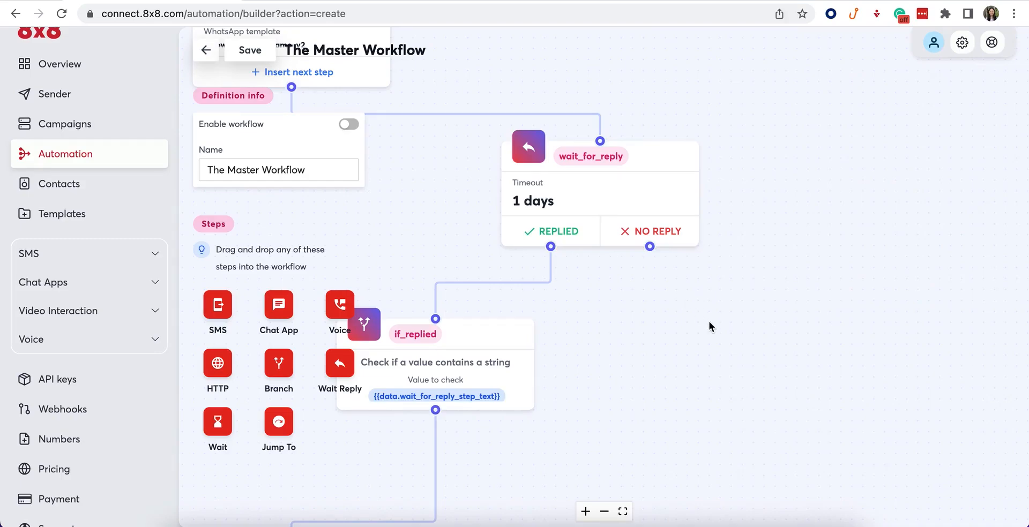
Add a Jump To step below wait_for_reply, connect the NO REPLY output to it and choose confirmation_message as its target.
{"action": "left_click_drag", "start_coordinate": [707, 332], "coordinate": [678, 204]}
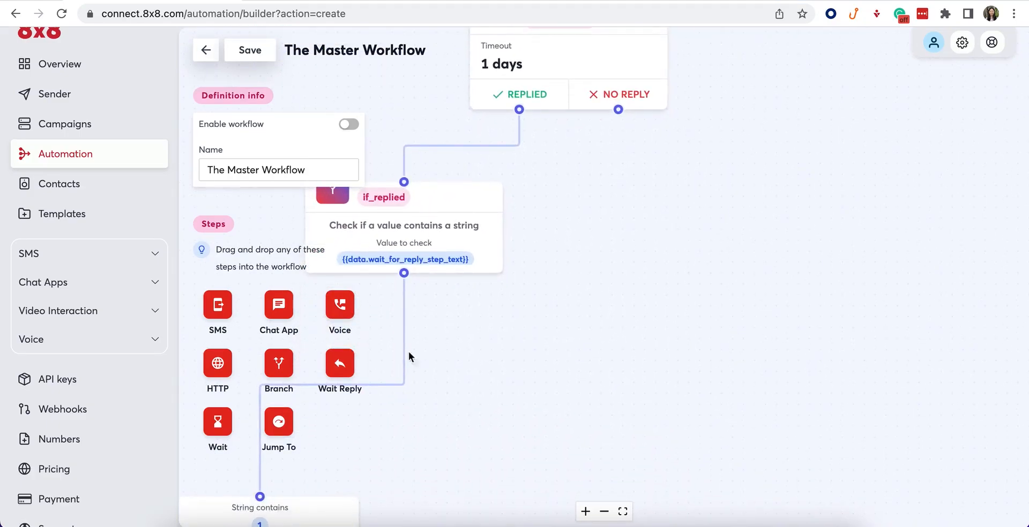
{"action": "left_click_drag", "start_coordinate": [278, 427], "coordinate": [666, 252]}
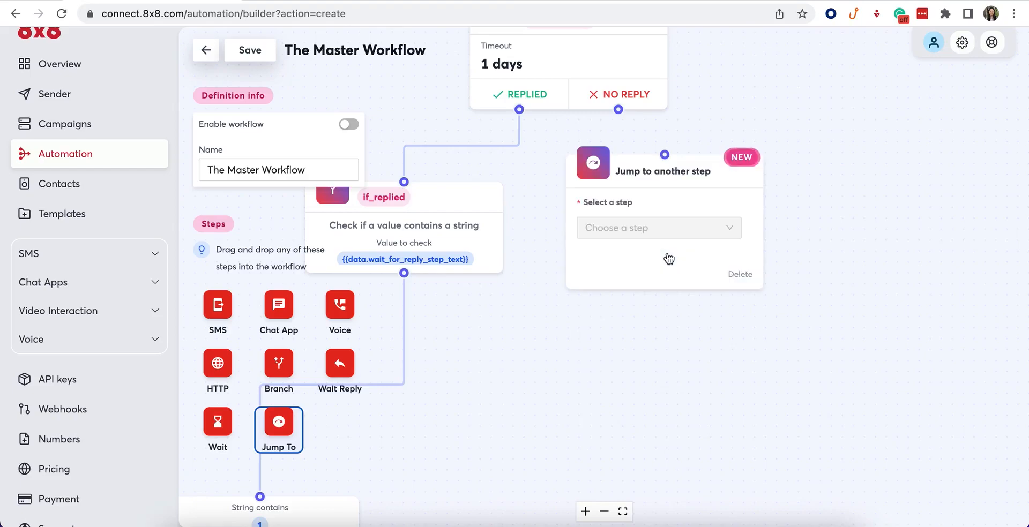
{"action": "left_click_drag", "start_coordinate": [618, 109], "coordinate": [665, 154]}
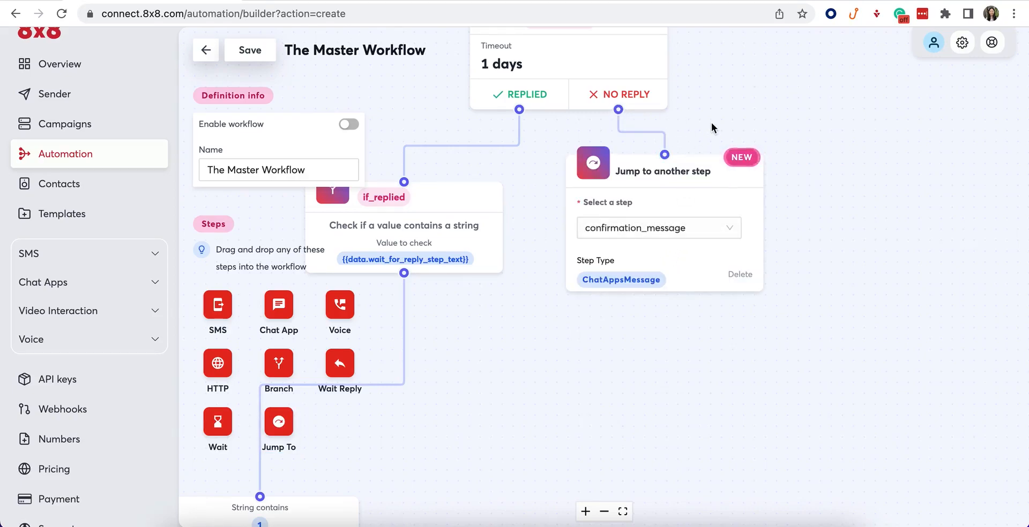
{"action": "left_click", "coordinate": [690, 229]}
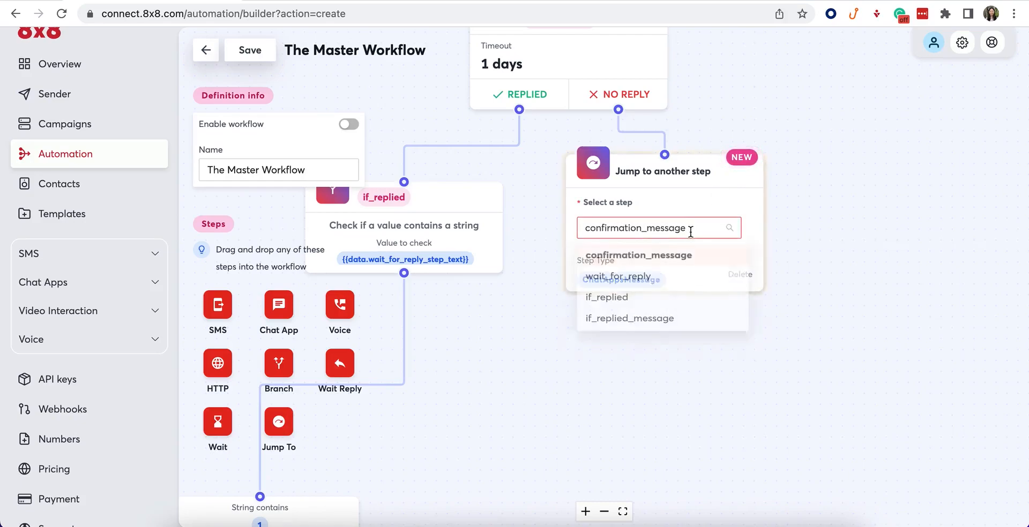
{"action": "left_click", "coordinate": [687, 258]}
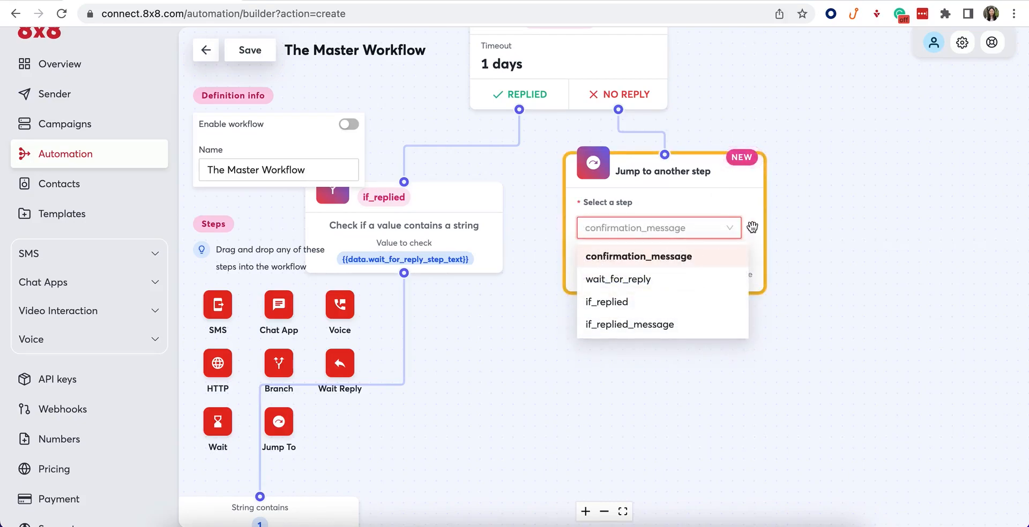
Review the flow from confirmation_message through wait_for_reply to the NO REPLY jump and the if_replied branch.
{"action": "scroll", "coordinate": [828, 168], "scroll_direction": "up", "scroll_amount": 5}
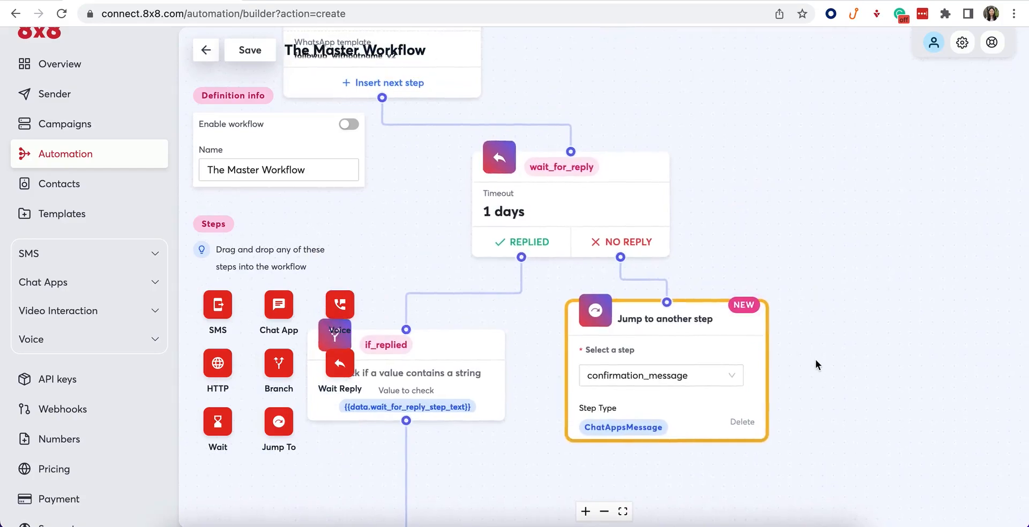
{"action": "scroll", "coordinate": [854, 367], "scroll_direction": "left", "scroll_amount": 1}
{"action": "scroll", "coordinate": [775, 201], "scroll_direction": "left", "scroll_amount": 1}
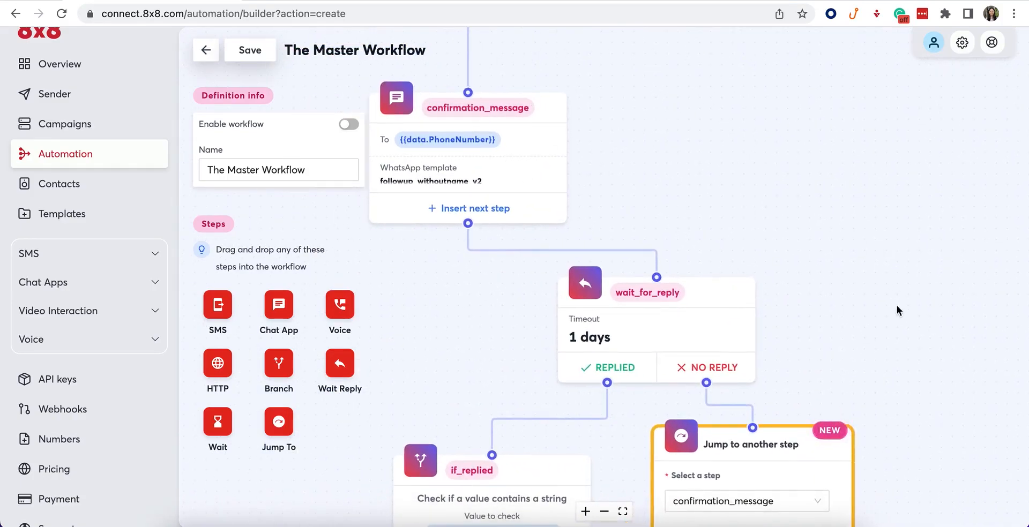
{"action": "scroll", "coordinate": [869, 259], "scroll_direction": "down", "scroll_amount": 3}
{"action": "scroll", "coordinate": [869, 258], "scroll_direction": "right", "scroll_amount": 2}
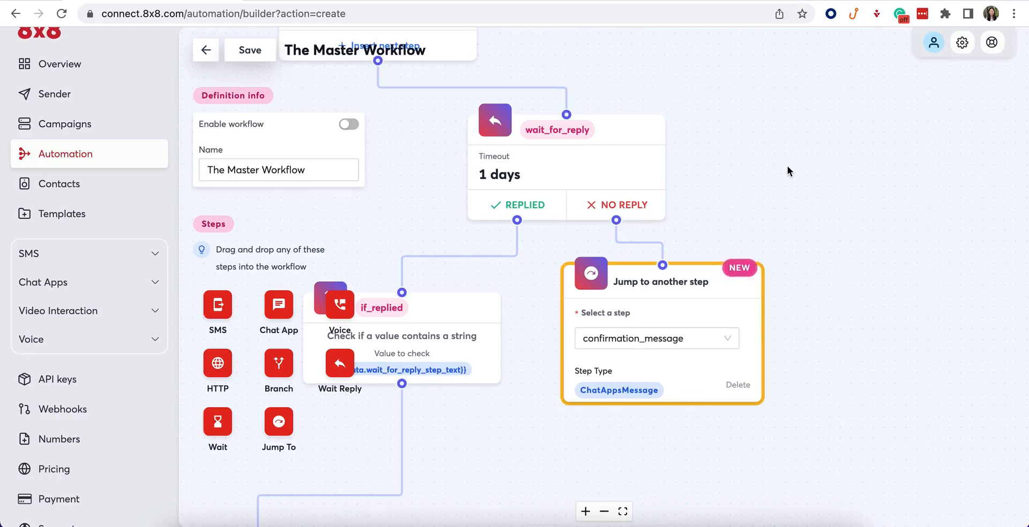
{"action": "left_click_drag", "start_coordinate": [800, 188], "coordinate": [805, 196]}
{"action": "scroll", "coordinate": [805, 196], "scroll_direction": "up", "scroll_amount": 1}
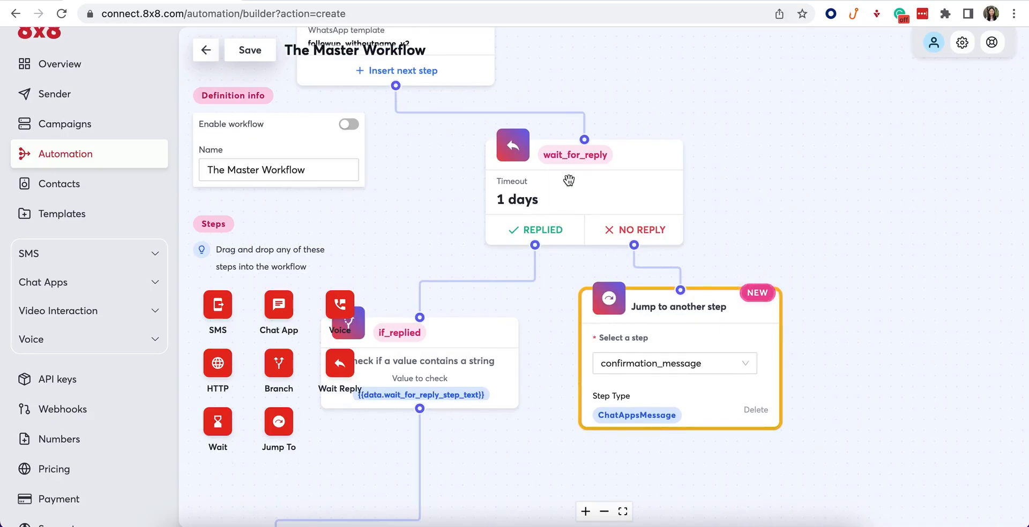
{"action": "left_click_drag", "start_coordinate": [810, 140], "coordinate": [819, 134]}
{"action": "scroll", "coordinate": [819, 138], "scroll_direction": "down", "scroll_amount": 5}
{"action": "scroll", "coordinate": [819, 138], "scroll_direction": "left", "scroll_amount": 5}
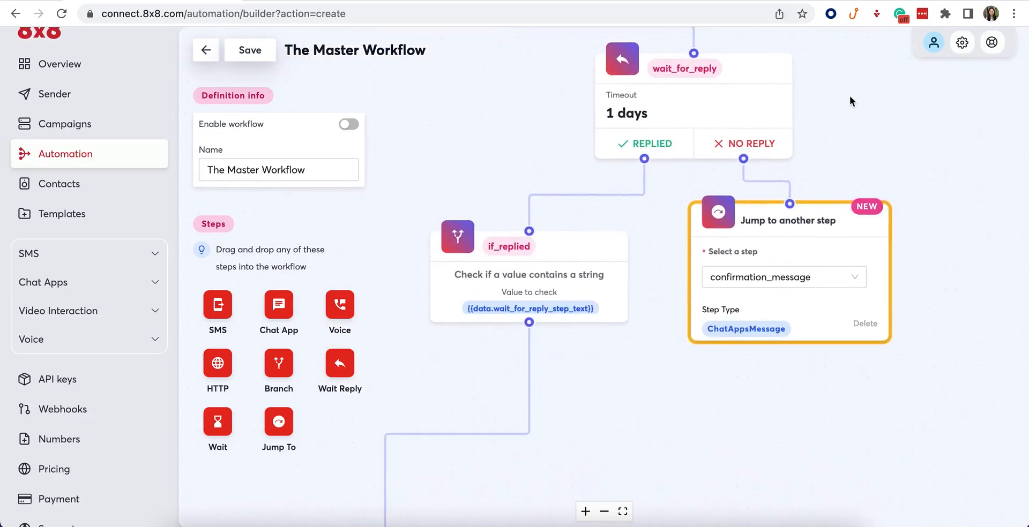
{"action": "scroll", "coordinate": [662, 316], "scroll_direction": "down", "scroll_amount": 4}
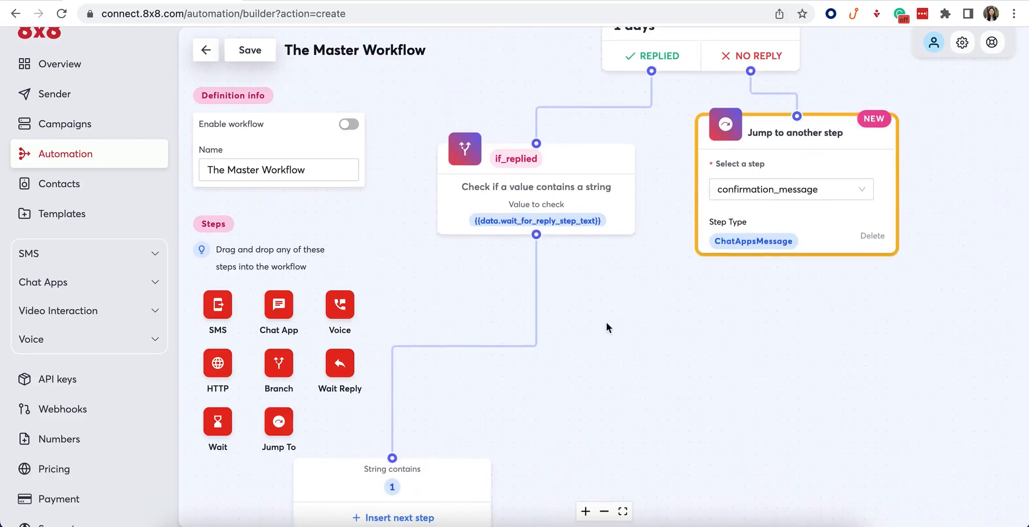